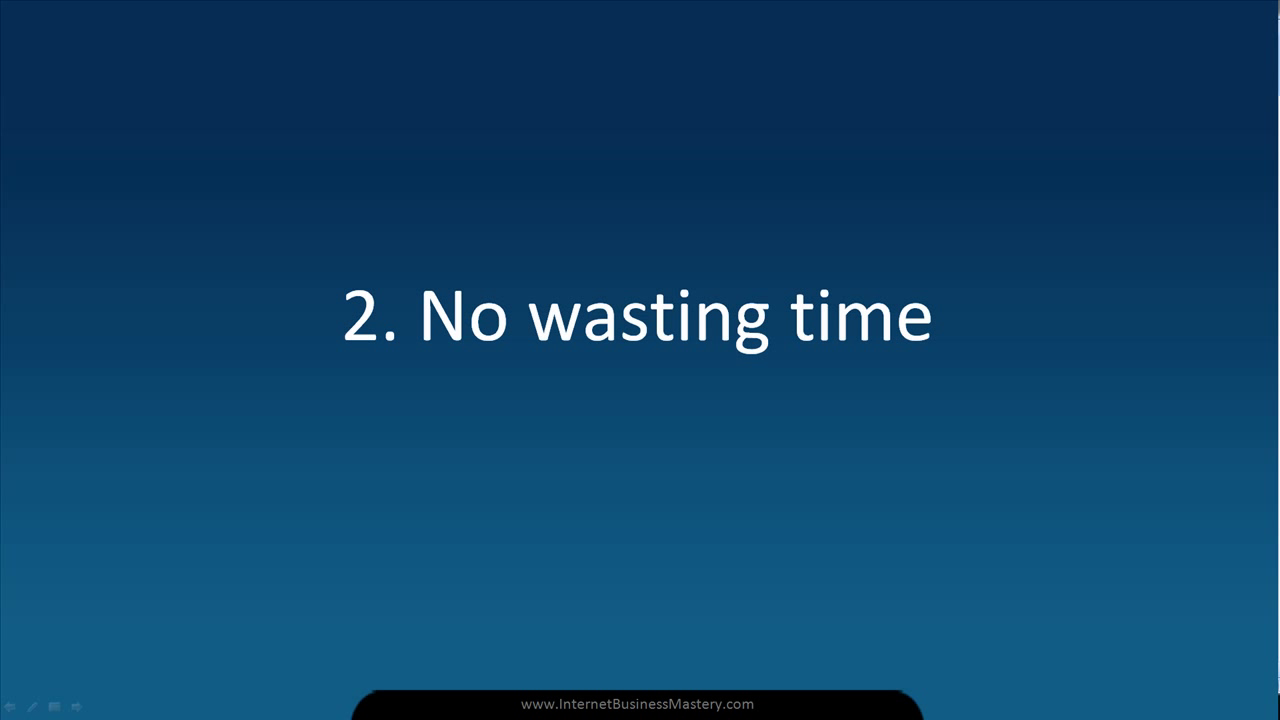
Turn the playback volume down another notch with the Volume Down key.
{"action": "key", "text": "XF86AudioLowerVolume"}
{"action": "key", "text": "XF86AudioLowerVolume"}
{"action": "key", "text": "XF86AudioLowerVolume"}
{"action": "key", "text": "XF86AudioLowerVolume"}
{"action": "key", "text": "XF86AudioLowerVolume"}
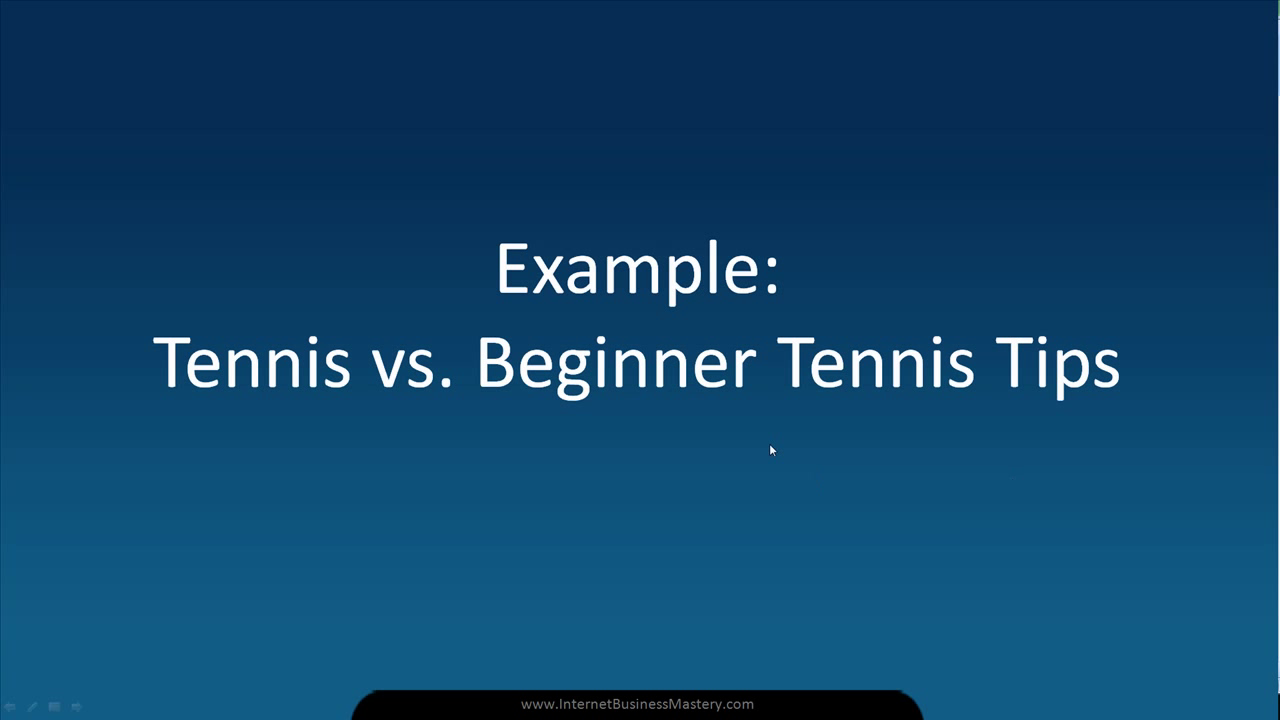
Move the slideshow on to point 3, 'Targeting phrases that are too competitive'.
{"action": "left_click", "coordinate": [770, 448]}
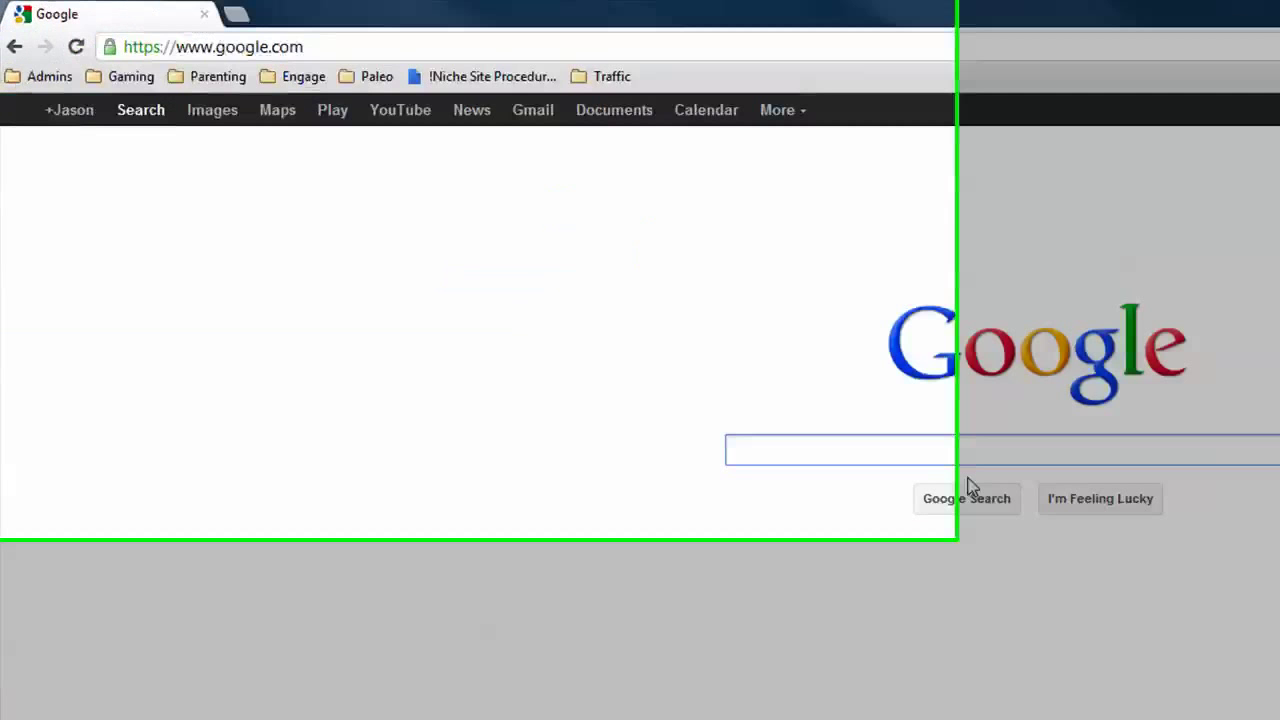
Search Google for 'google keyword tool' and open the Google AdWords Keyword Tool result.
{"action": "type", "text": "gog"}
{"action": "type", "text": "o"}
{"action": "key", "text": "BackSpace"}
{"action": "key", "text": "BackSpace"}
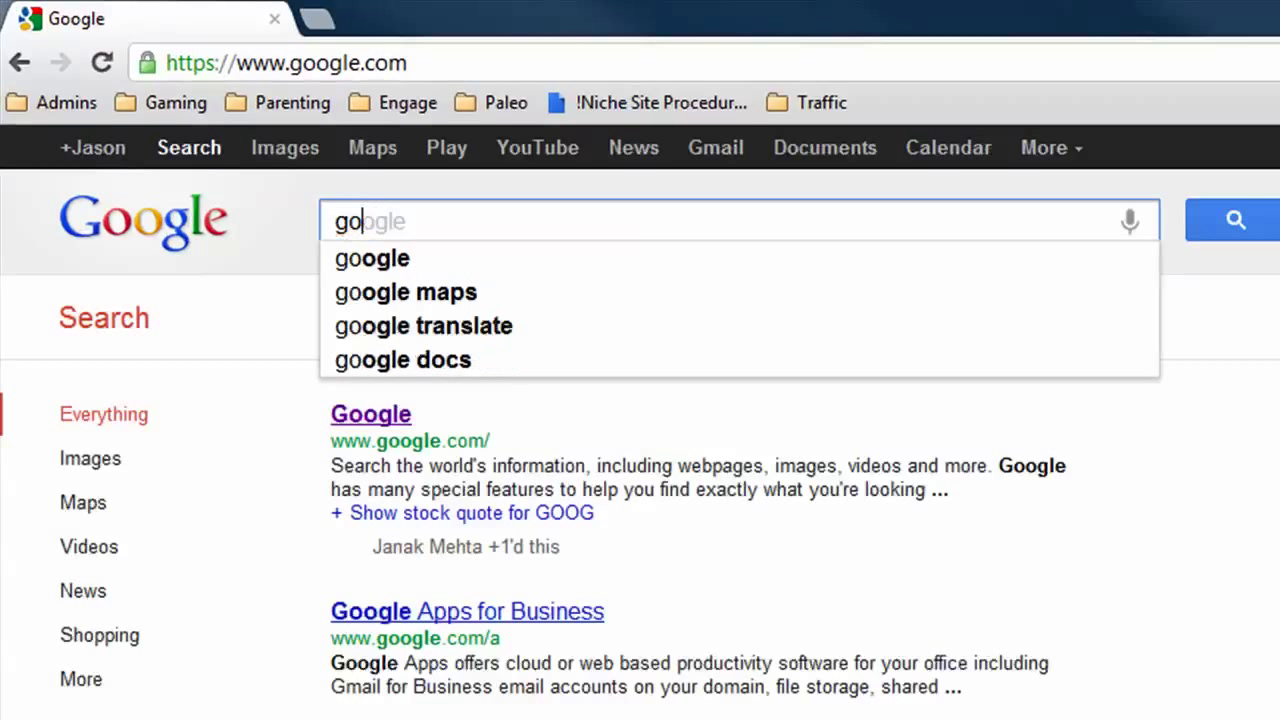
{"action": "type", "text": "oglgle keywor"}
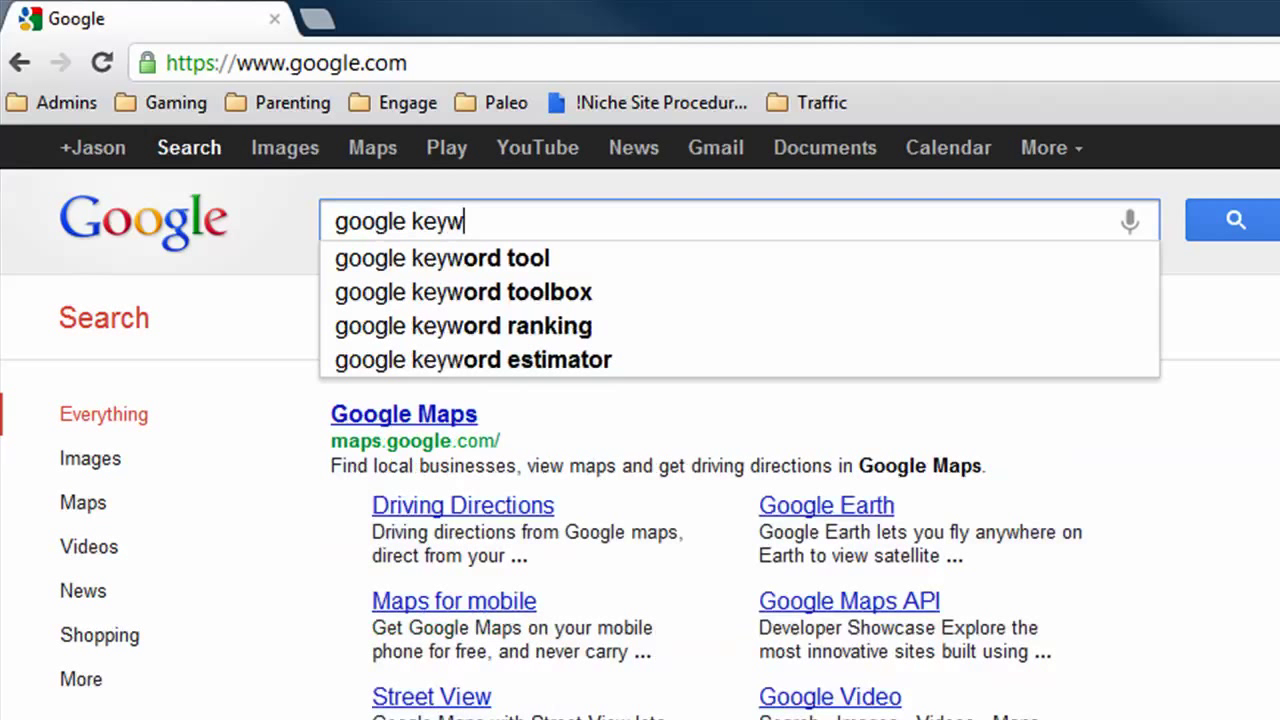
{"action": "type", "text": "d tool"}
{"action": "key", "text": "Return"}
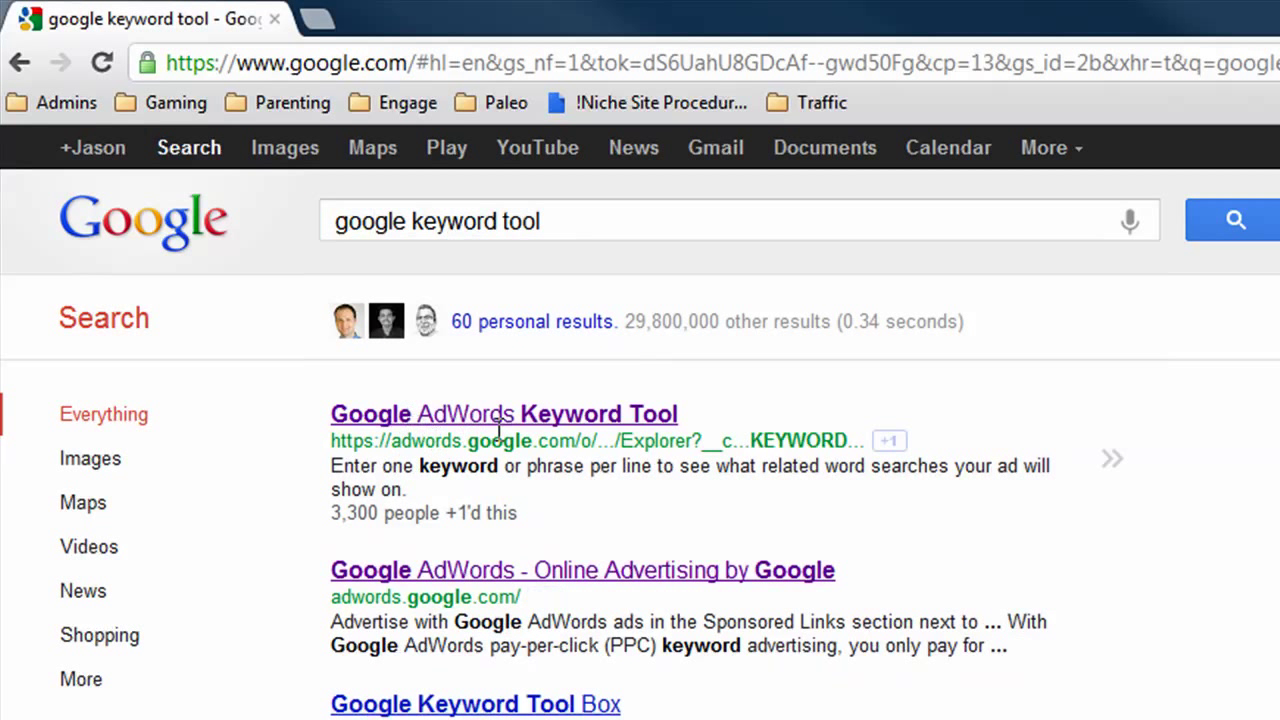
{"action": "left_click", "coordinate": [532, 418]}
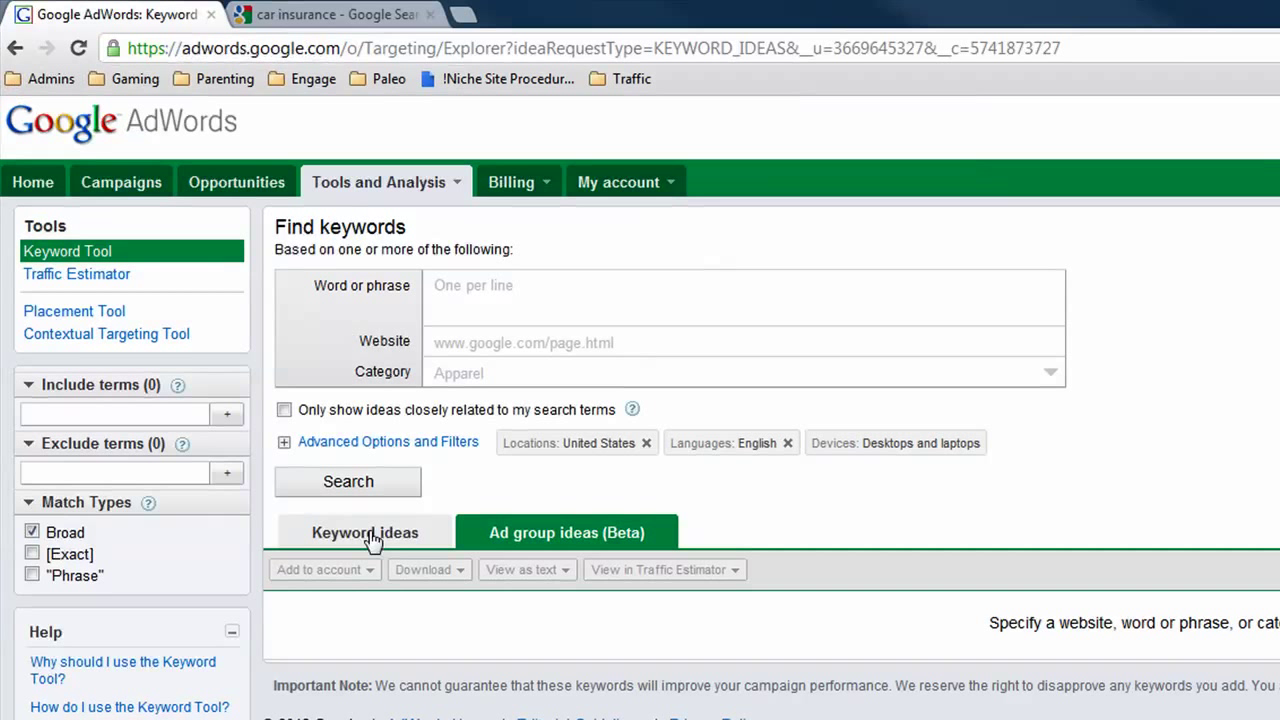
Show Keyword ideas with Broad unticked and [Exact] ticked, ready to enter phrases.
{"action": "left_click", "coordinate": [381, 541]}
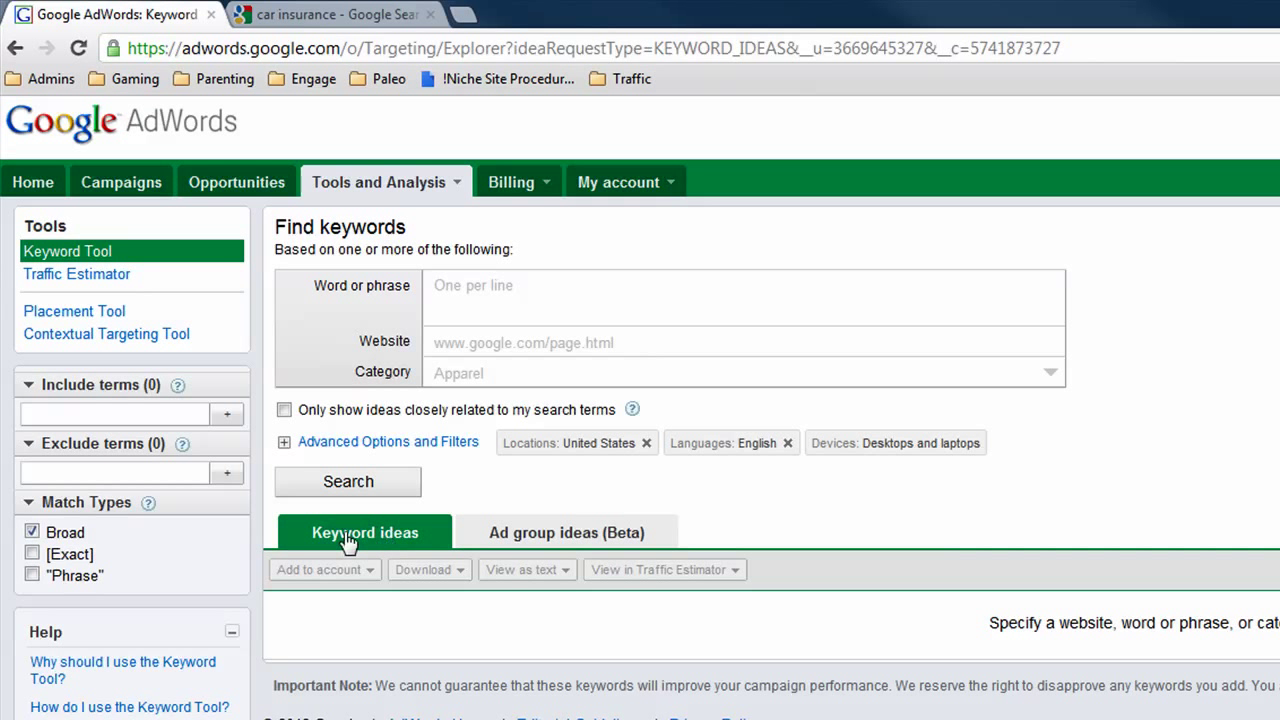
{"action": "left_click", "coordinate": [63, 530]}
{"action": "left_click", "coordinate": [66, 558]}
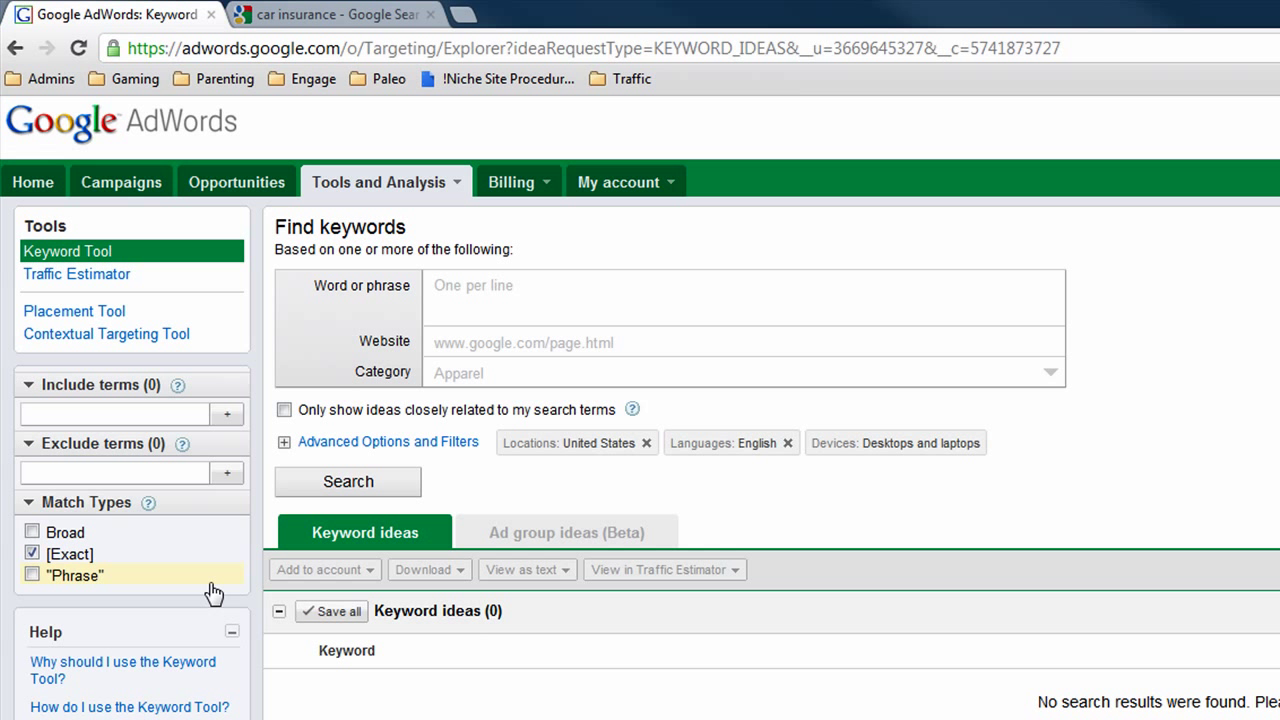
{"action": "left_click", "coordinate": [465, 283]}
Enter 'profitable podcasting', 'making money with podcasting' and 'how to podcast' on separate lines.
{"action": "type", "text": "profitable podcasing"}
{"action": "key", "text": "Return"}
{"action": "key", "text": "BackSpace"}
{"action": "key", "text": "BackSpace"}
{"action": "key", "text": "BackSpace"}
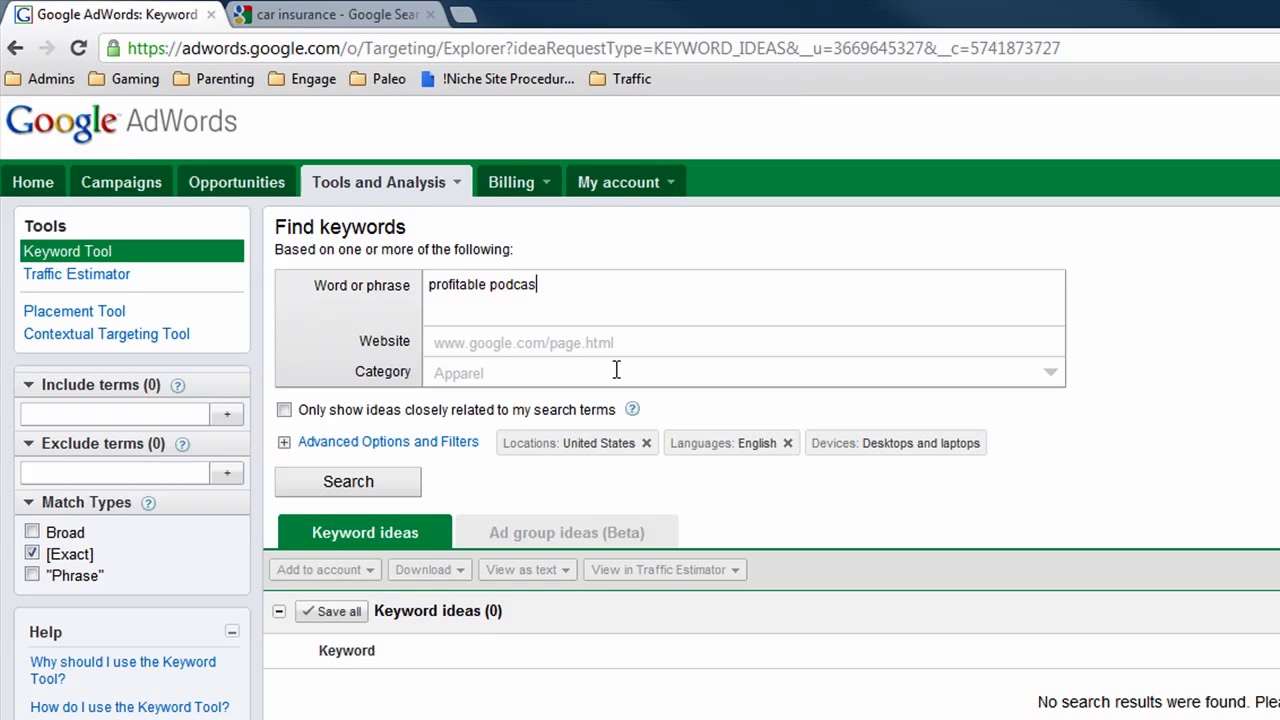
{"action": "type", "text": "ting"}
{"action": "key", "text": "Return"}
{"action": "type", "text": "making money with podcasting"}
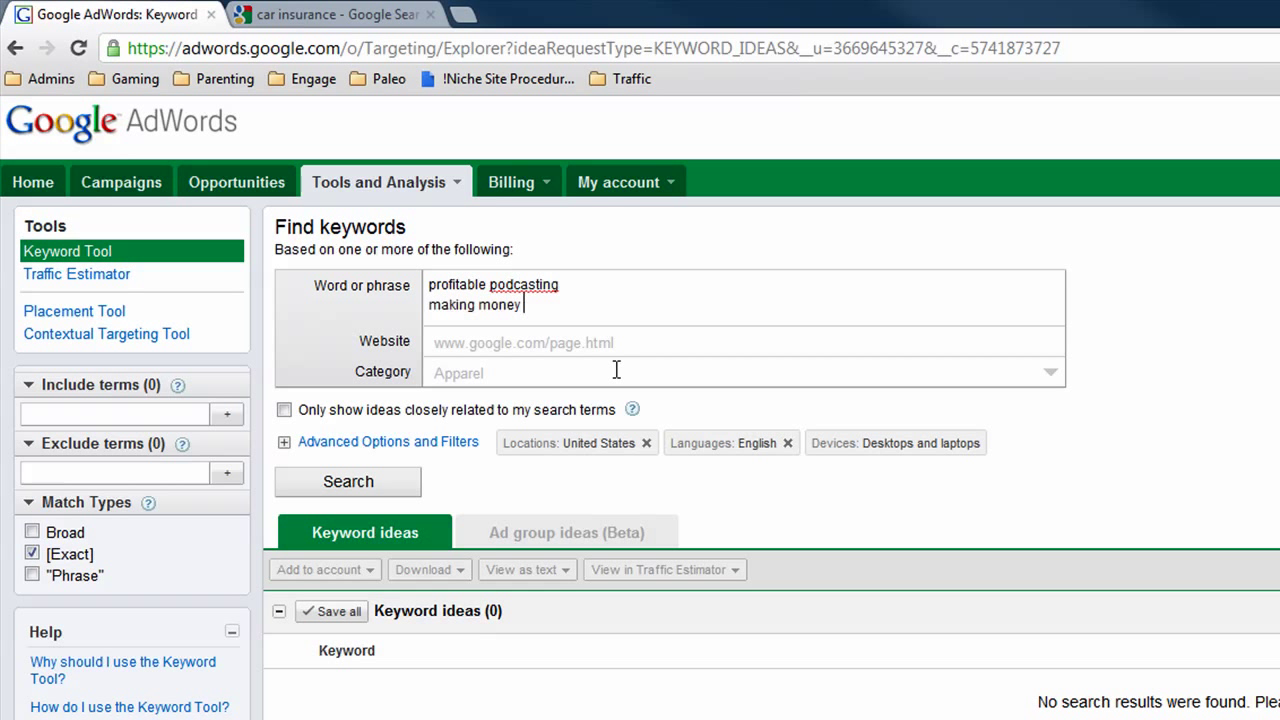
{"action": "key", "text": "Return"}
{"action": "type", "text": "how podc"}
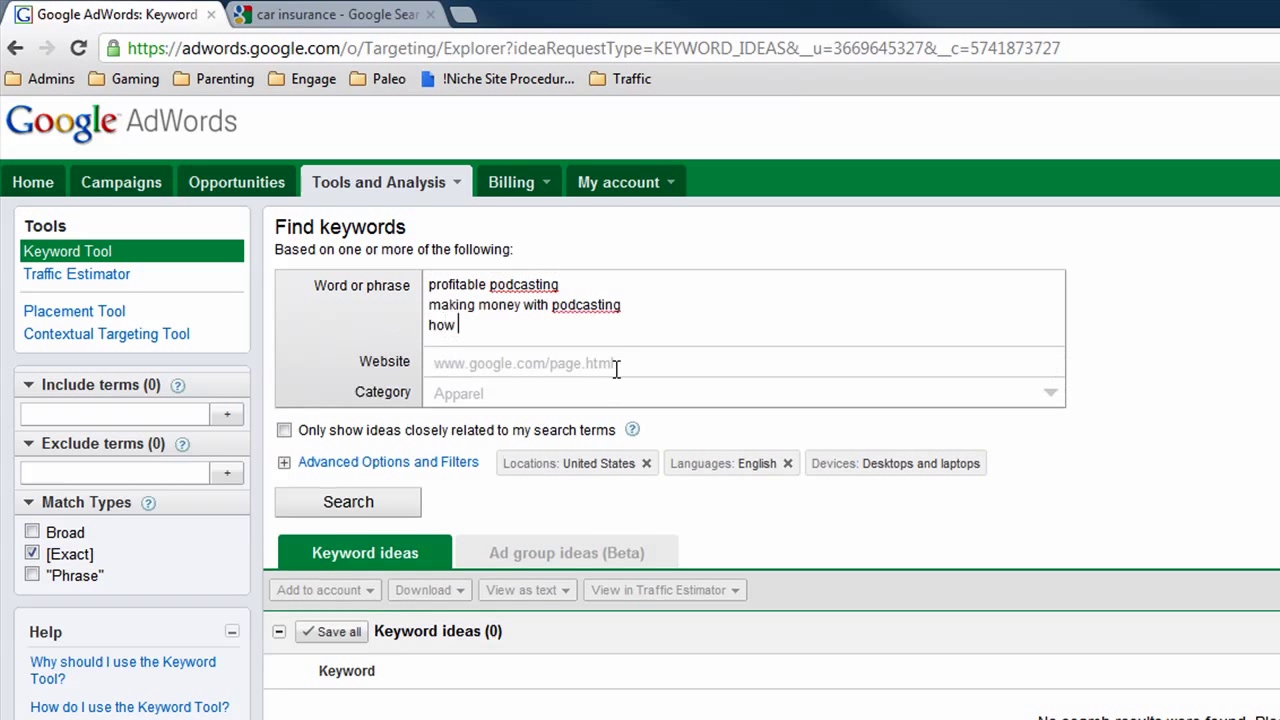
{"action": "key", "text": "BackSpace"}
{"action": "key", "text": "BackSpace"}
{"action": "key", "text": "BackSpace"}
{"action": "key", "text": "BackSpace"}
{"action": "type", "text": "to podcast"}
Add 'podcast advertising' and 'podcasting gear' as the fourth and fifth phrases.
{"action": "key", "text": "Return"}
{"action": "type", "text": "a"}
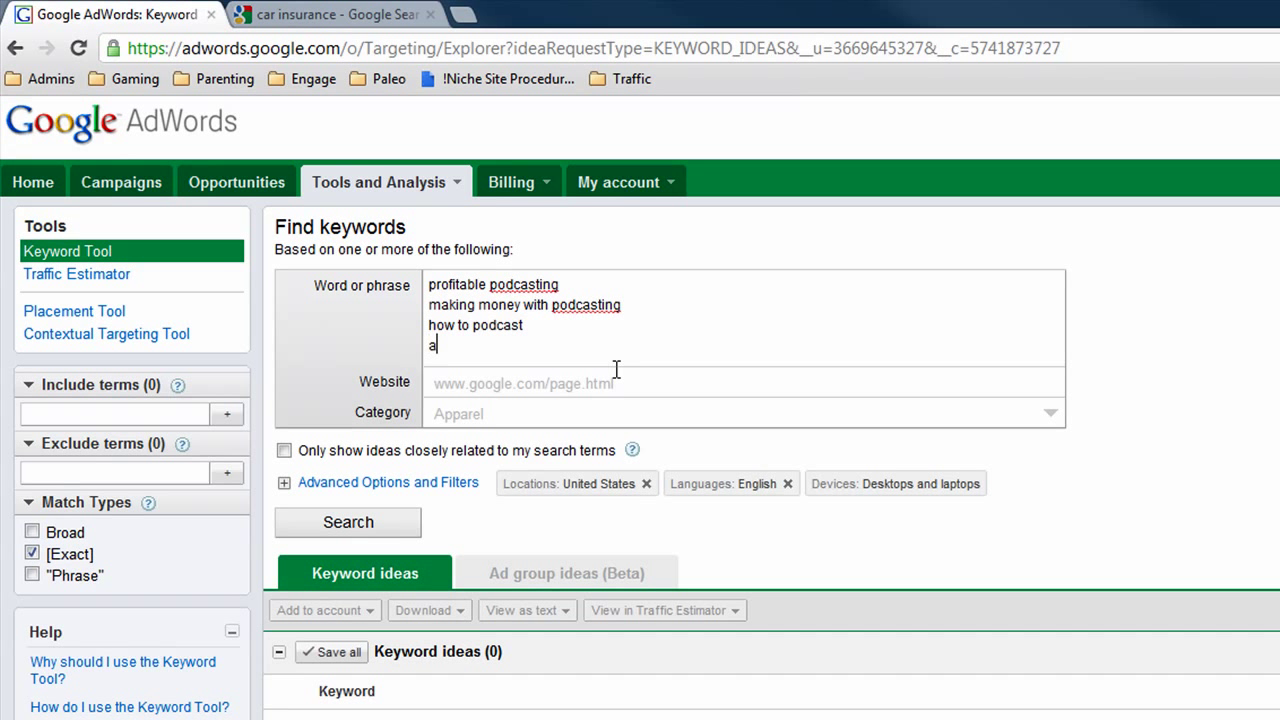
{"action": "type", "text": "dveri"}
{"action": "type", "text": "ising on a"}
{"action": "key", "text": "BackSpace"}
{"action": "key", "text": "BackSpace"}
{"action": "key", "text": "BackSpace"}
{"action": "key", "text": "BackSpace"}
{"action": "type", "text": "podcast"}
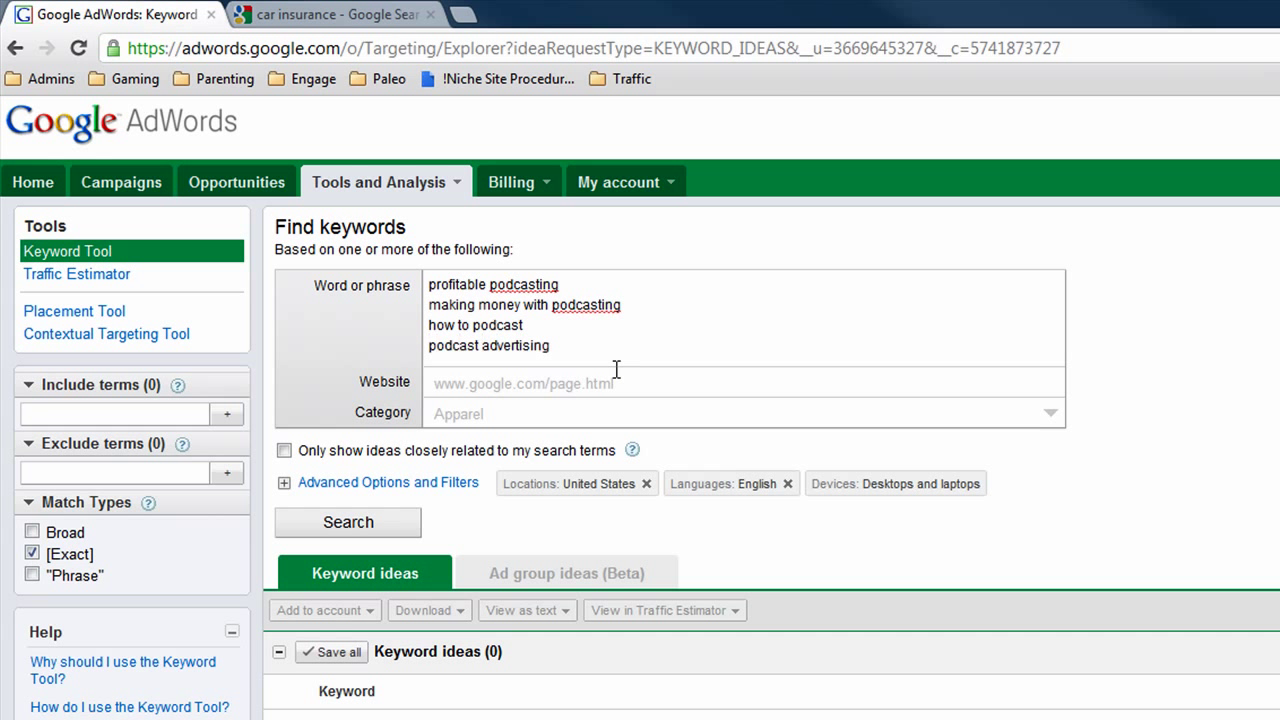
{"action": "key", "text": "End"}
{"action": "key", "text": "Return"}
{"action": "type", "text": "podcasting gear"}
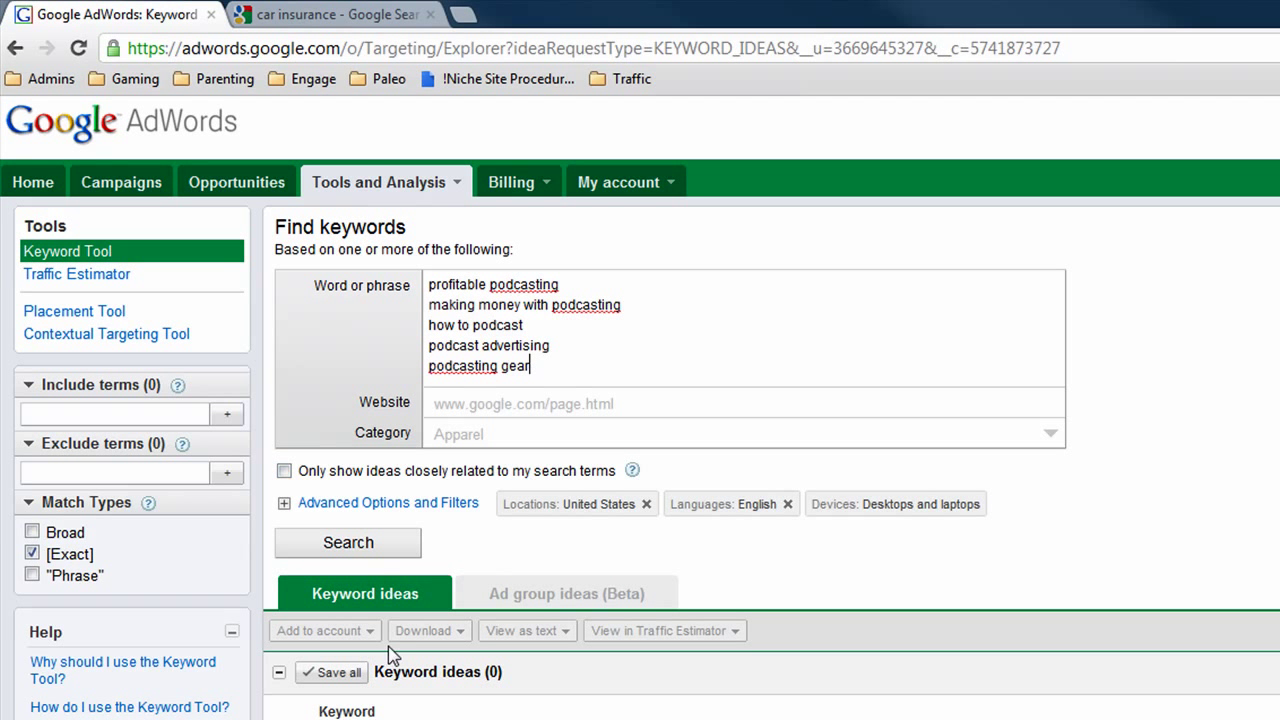
{"action": "left_click", "coordinate": [384, 549]}
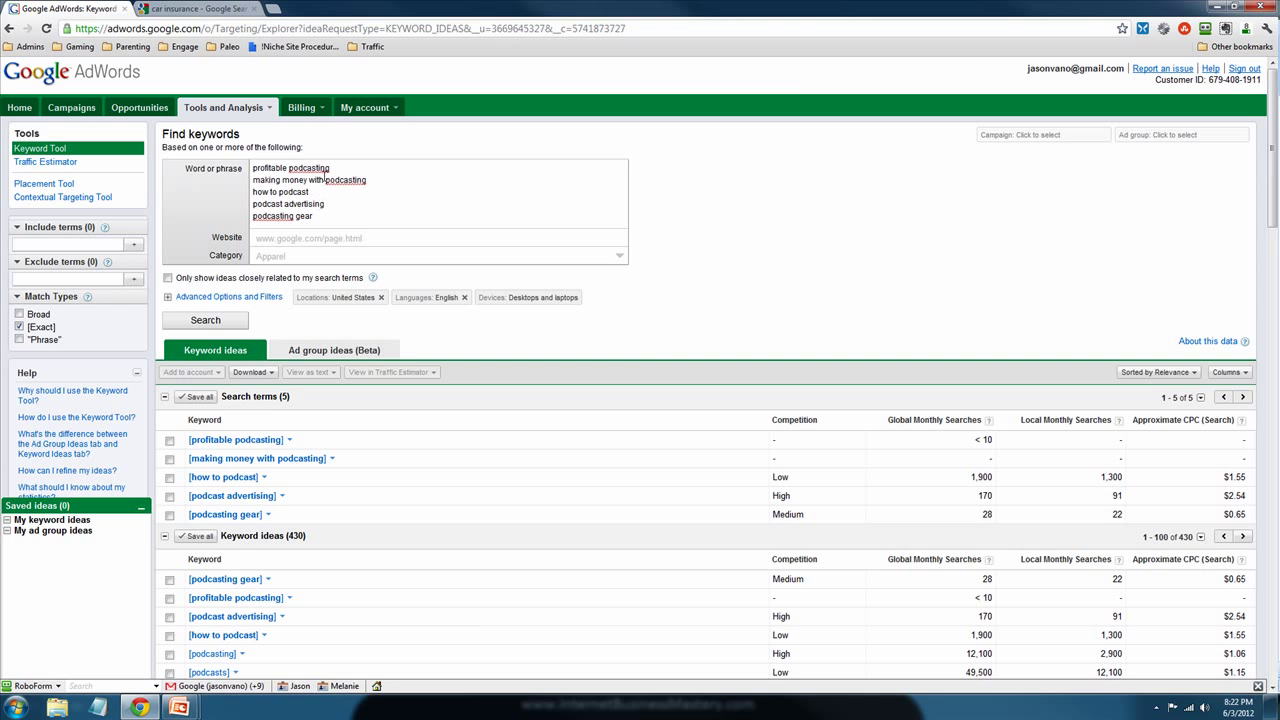
{"action": "scroll", "coordinate": [325, 291], "scroll_direction": "down", "scroll_amount": 1}
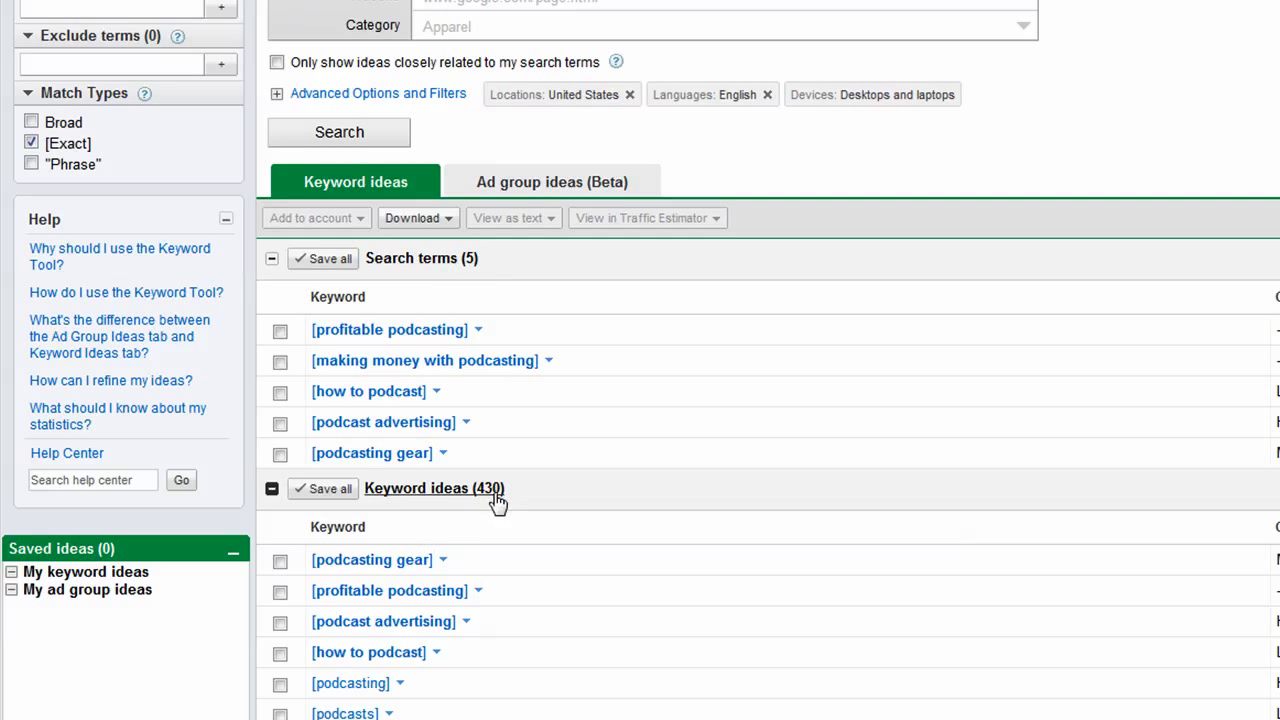
{"action": "scroll", "coordinate": [492, 515], "scroll_direction": "up", "scroll_amount": 1}
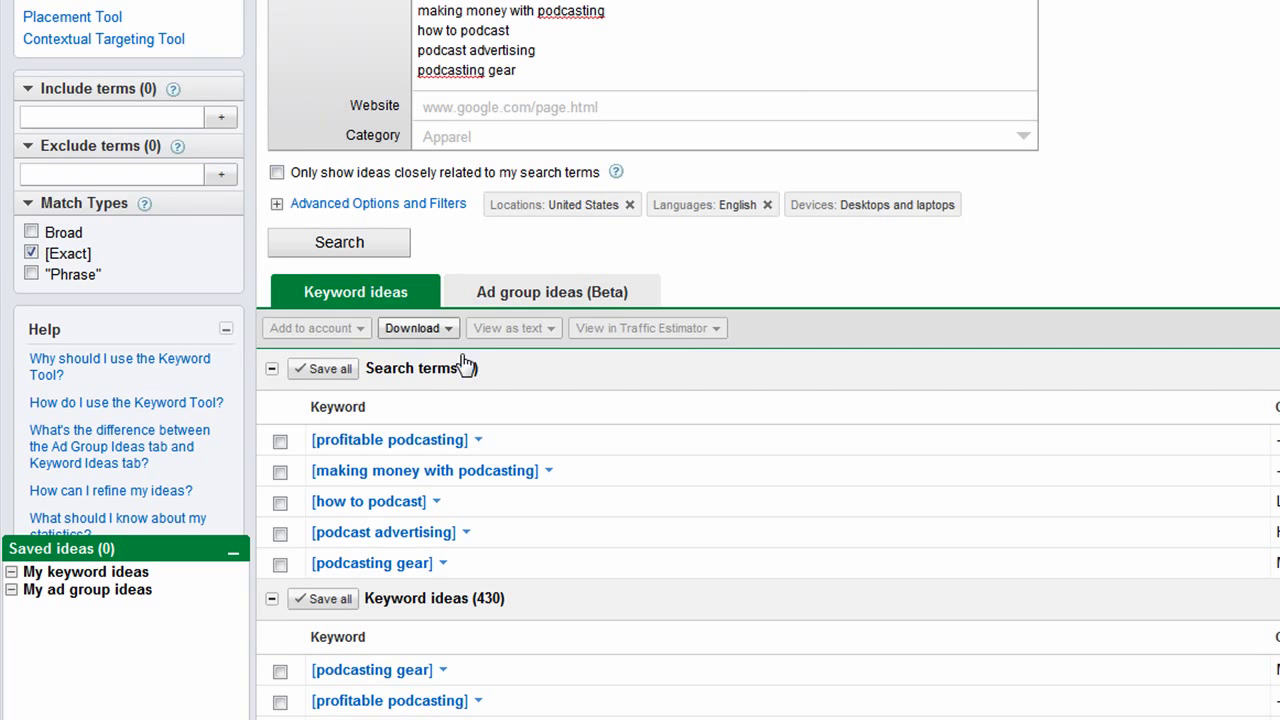
{"action": "scroll", "coordinate": [466, 365], "scroll_direction": "down", "scroll_amount": 1}
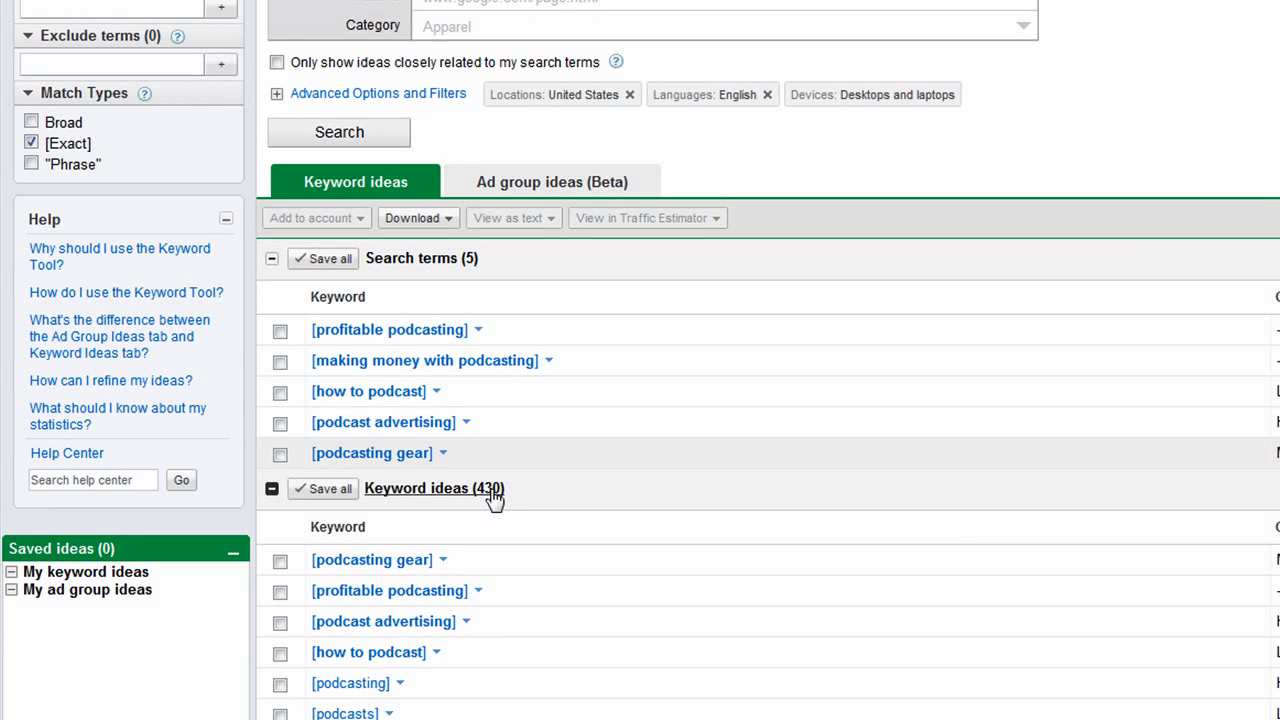
{"action": "scroll", "coordinate": [486, 514], "scroll_direction": "up", "scroll_amount": 1}
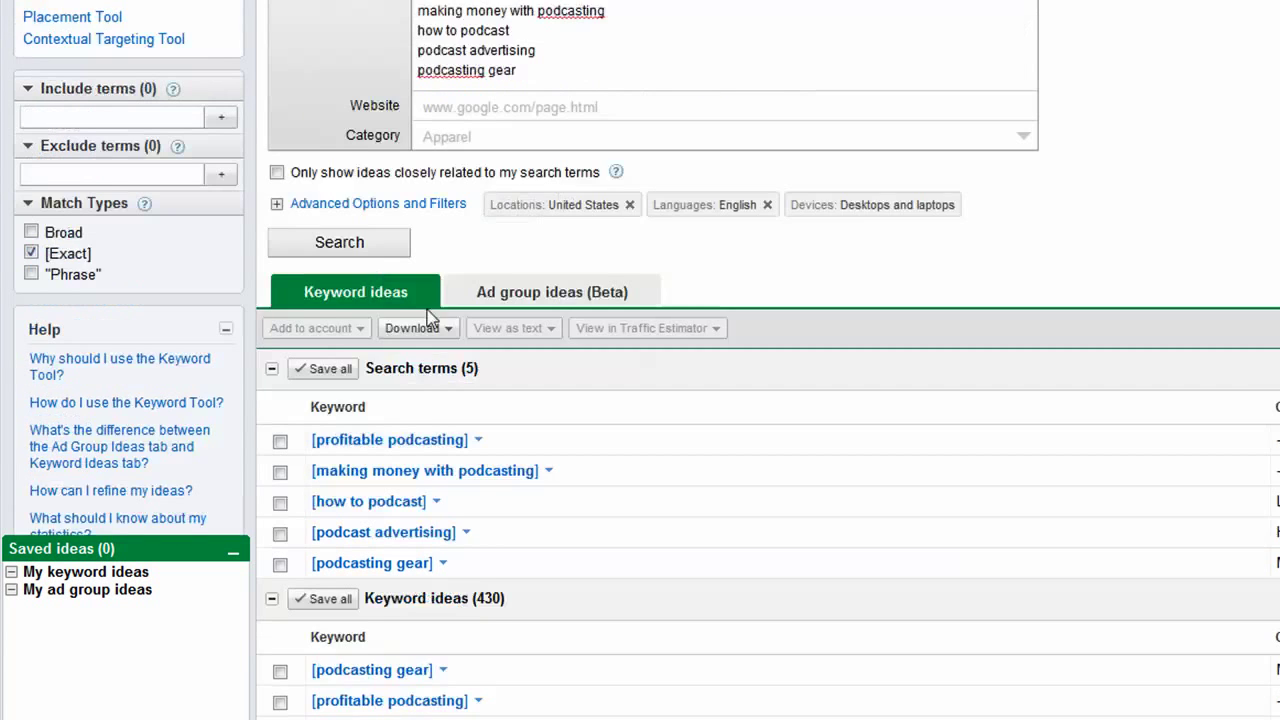
{"action": "scroll", "coordinate": [430, 318], "scroll_direction": "down", "scroll_amount": 1}
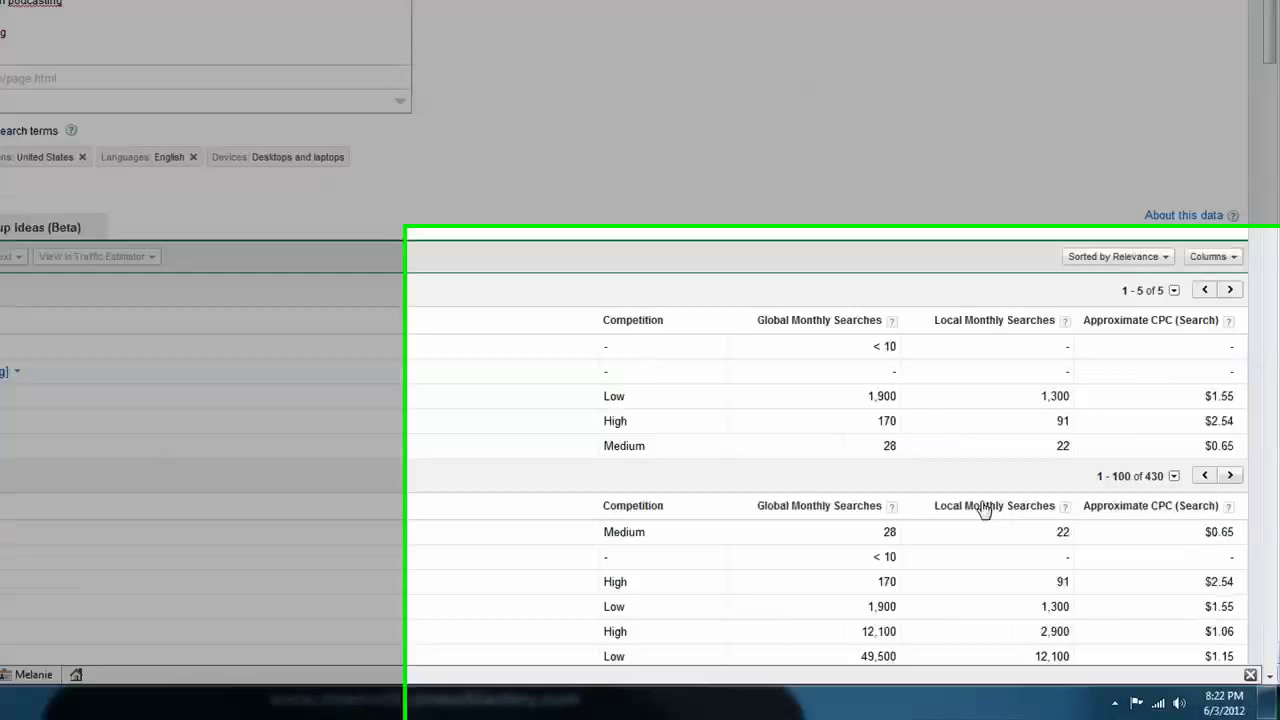
Sort keyword ideas by Local Monthly Searches descending and highlight blogger's 550,000 searches.
{"action": "left_click", "coordinate": [985, 510]}
{"action": "scroll", "coordinate": [950, 510], "scroll_direction": "down", "scroll_amount": 1}
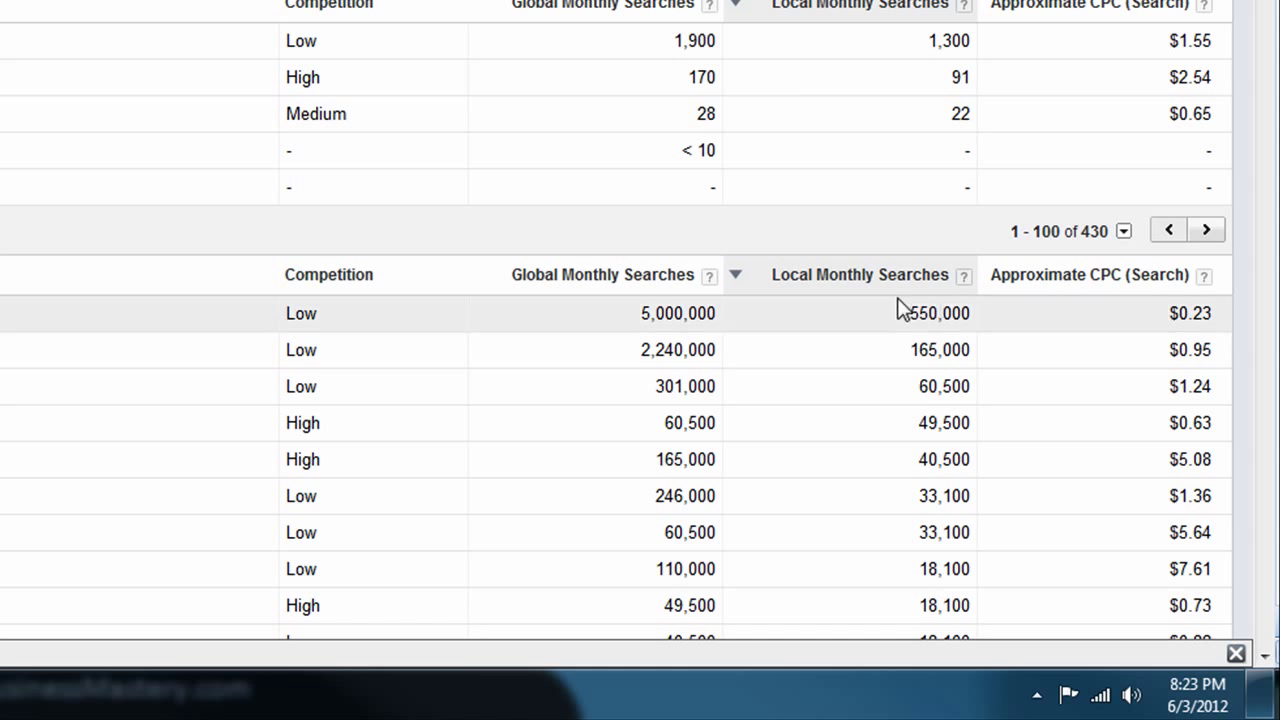
{"action": "left_click_drag", "start_coordinate": [910, 318], "coordinate": [966, 320]}
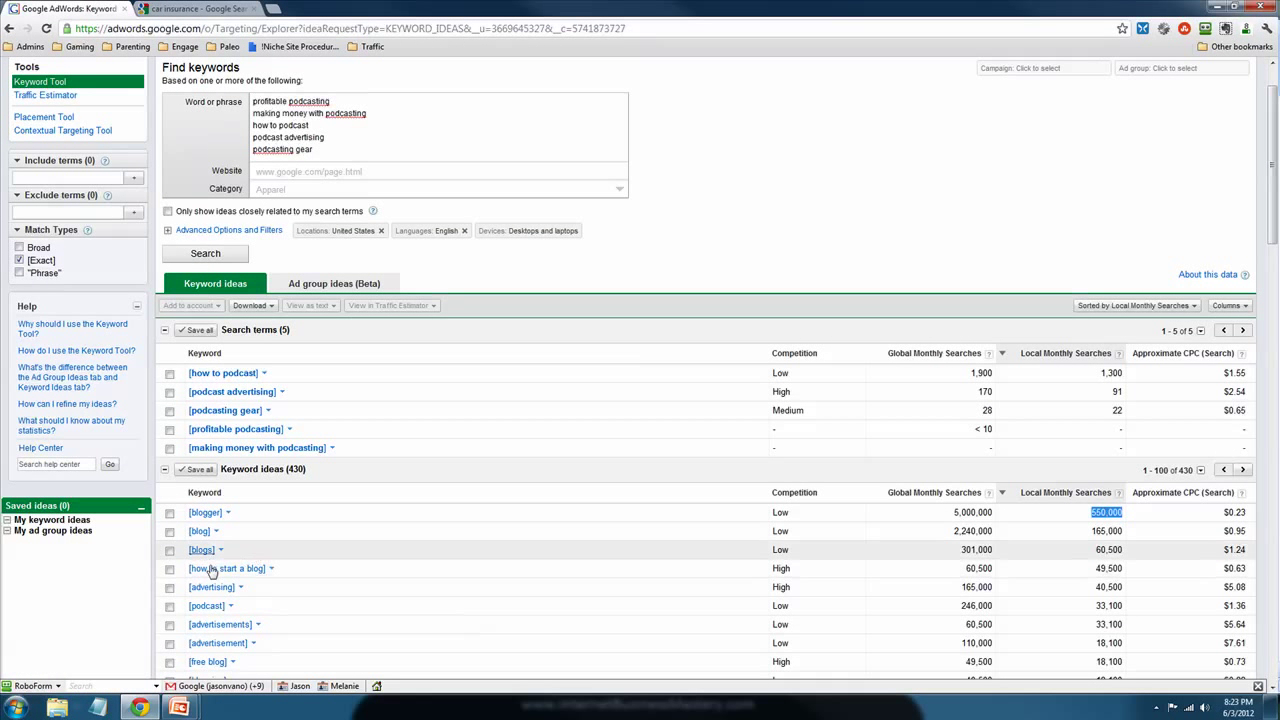
{"action": "scroll", "coordinate": [208, 625], "scroll_direction": "down", "scroll_amount": 1}
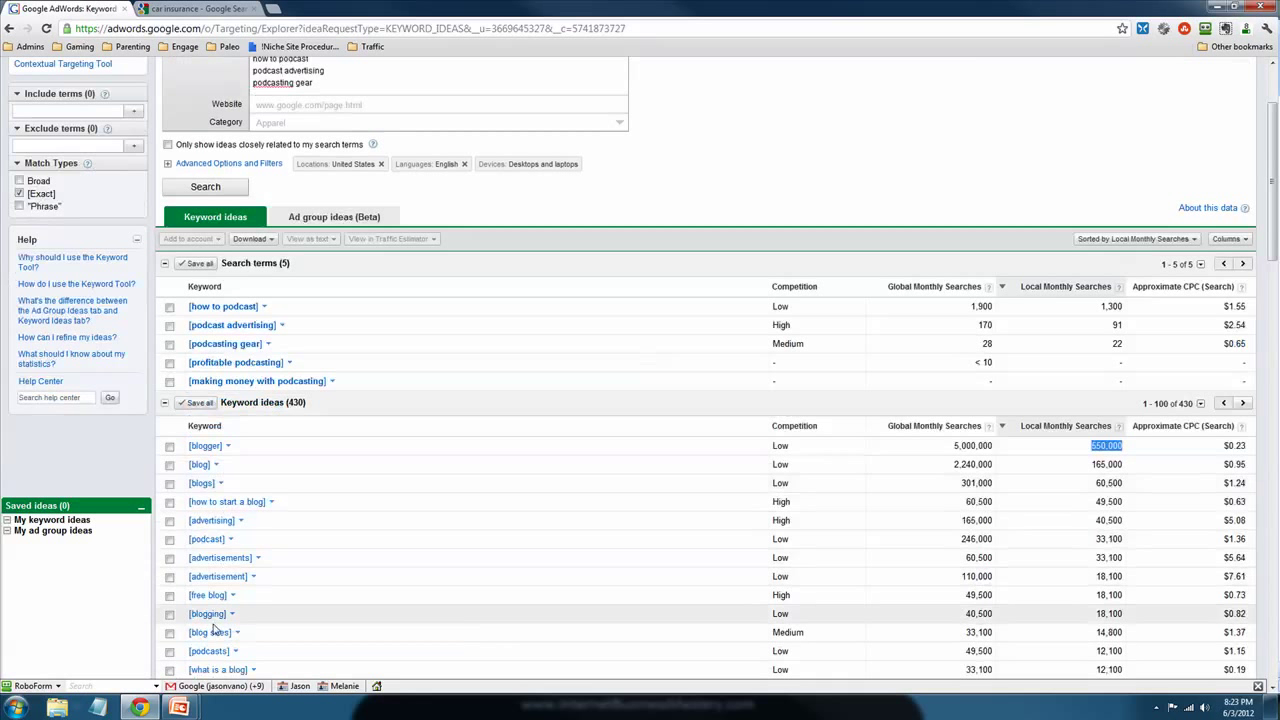
{"action": "scroll", "coordinate": [206, 450], "scroll_direction": "down", "scroll_amount": 1}
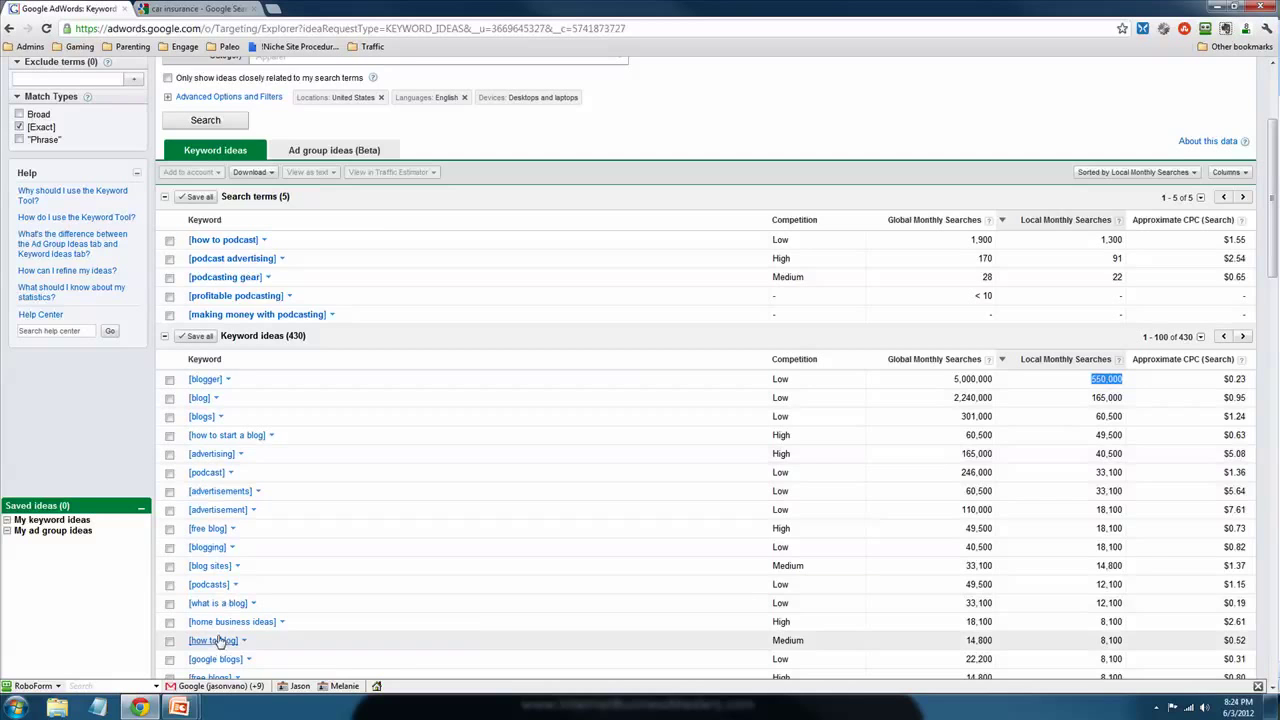
{"action": "scroll", "coordinate": [210, 580], "scroll_direction": "up", "scroll_amount": 2}
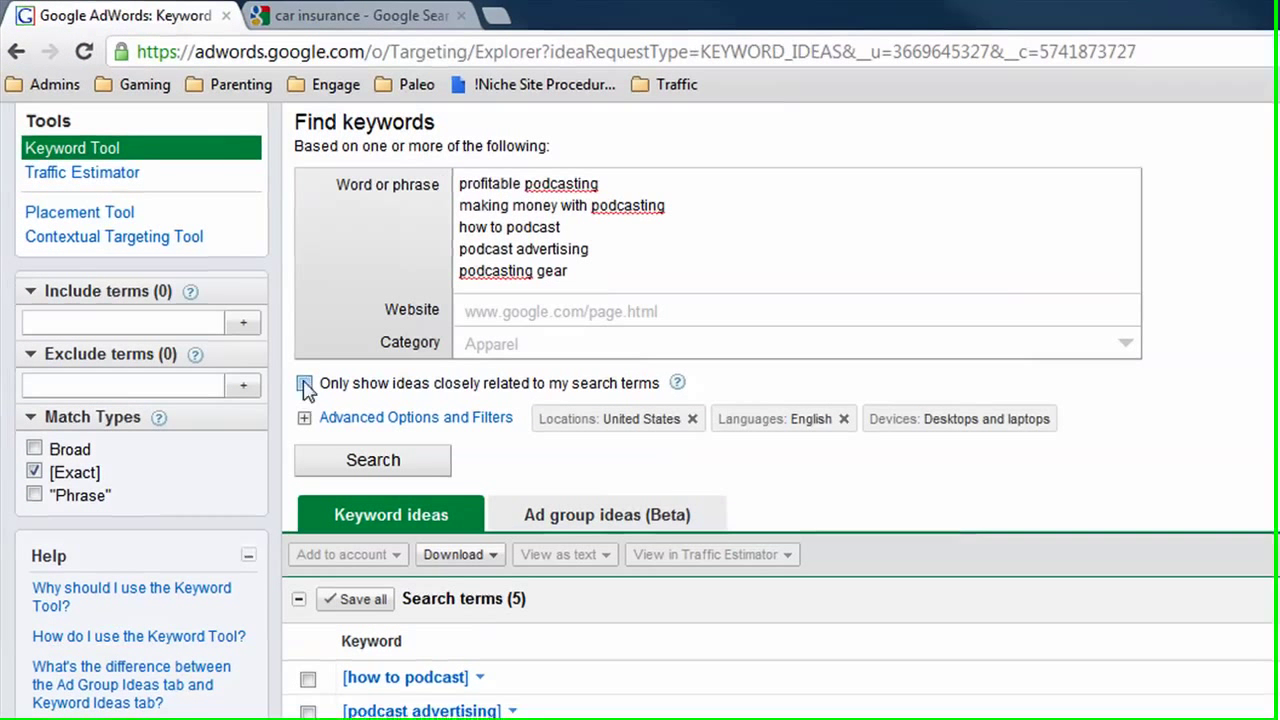
Tick 'Only show ideas closely related to my search terms' and rerun the keyword search.
{"action": "left_click", "coordinate": [167, 211]}
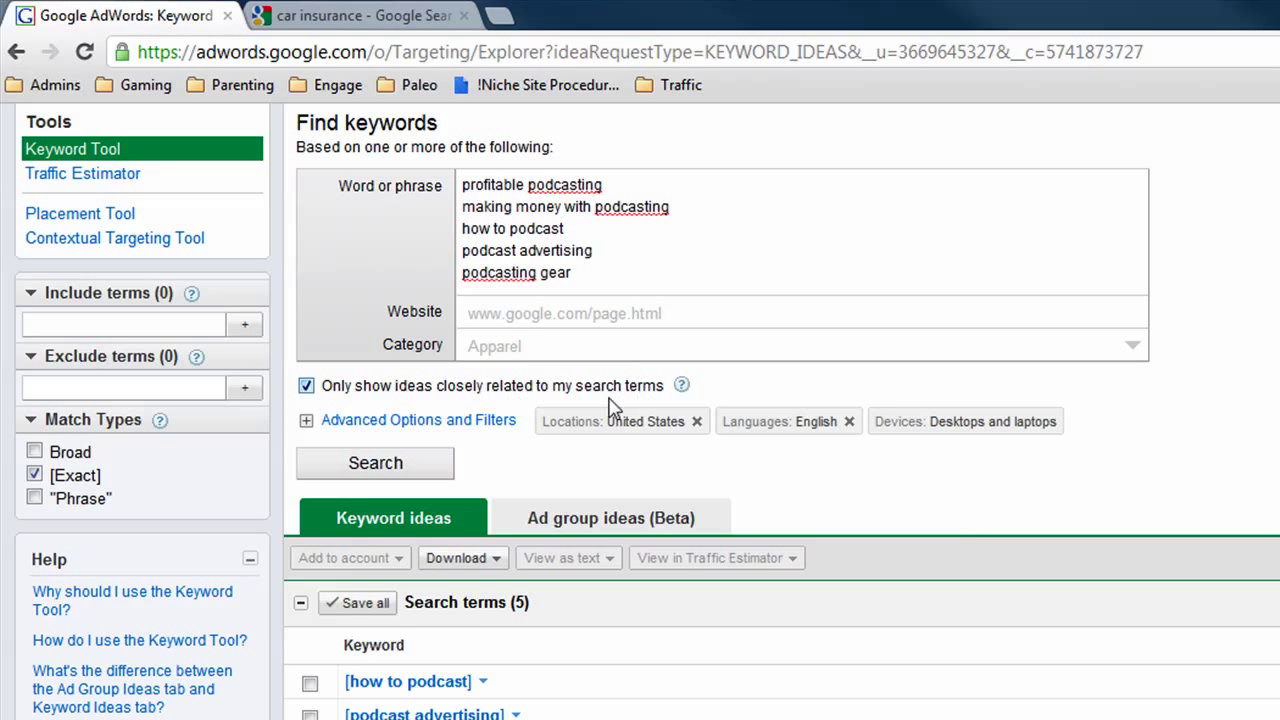
{"action": "left_click", "coordinate": [377, 466]}
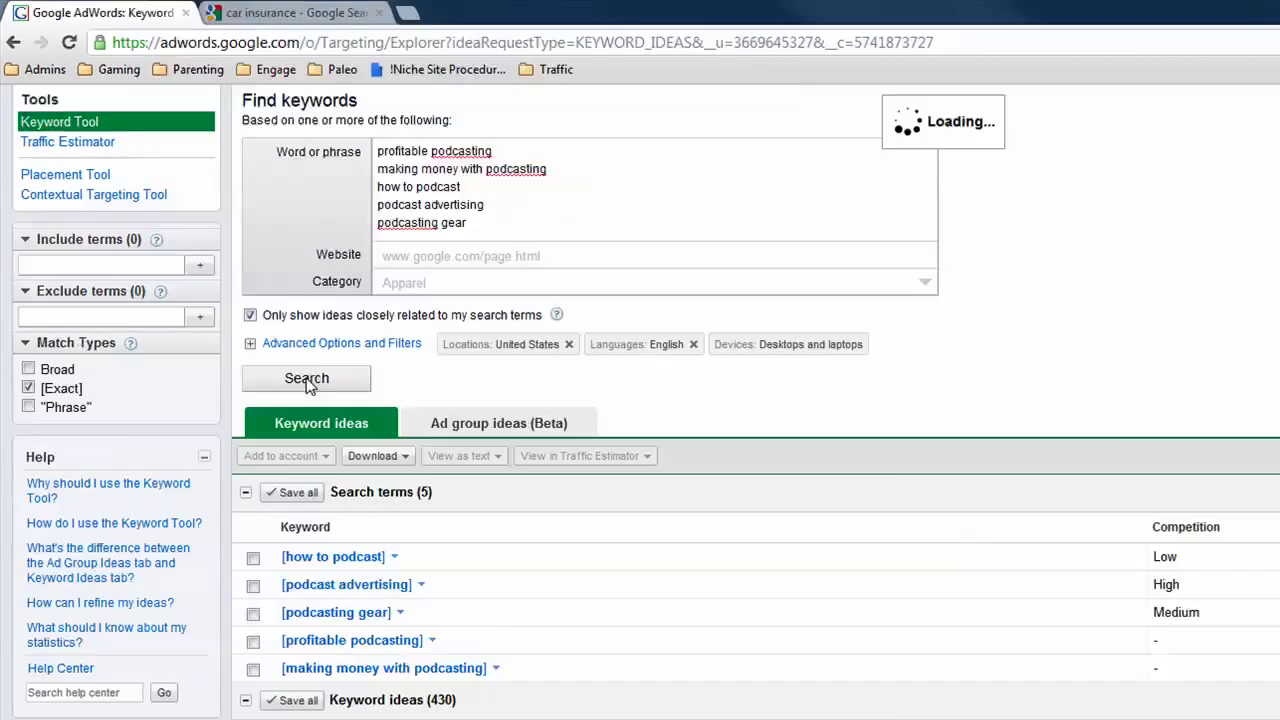
{"action": "scroll", "coordinate": [485, 545], "scroll_direction": "down", "scroll_amount": 3}
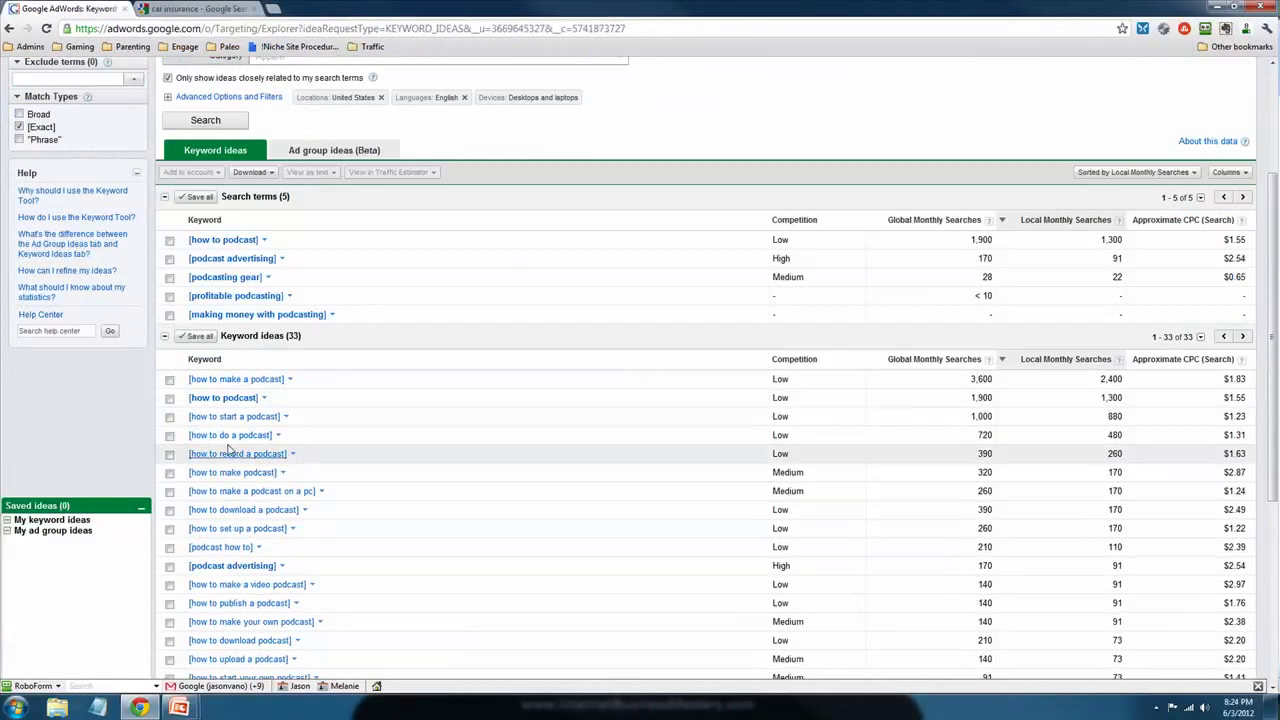
{"action": "scroll", "coordinate": [228, 640], "scroll_direction": "up", "scroll_amount": 3}
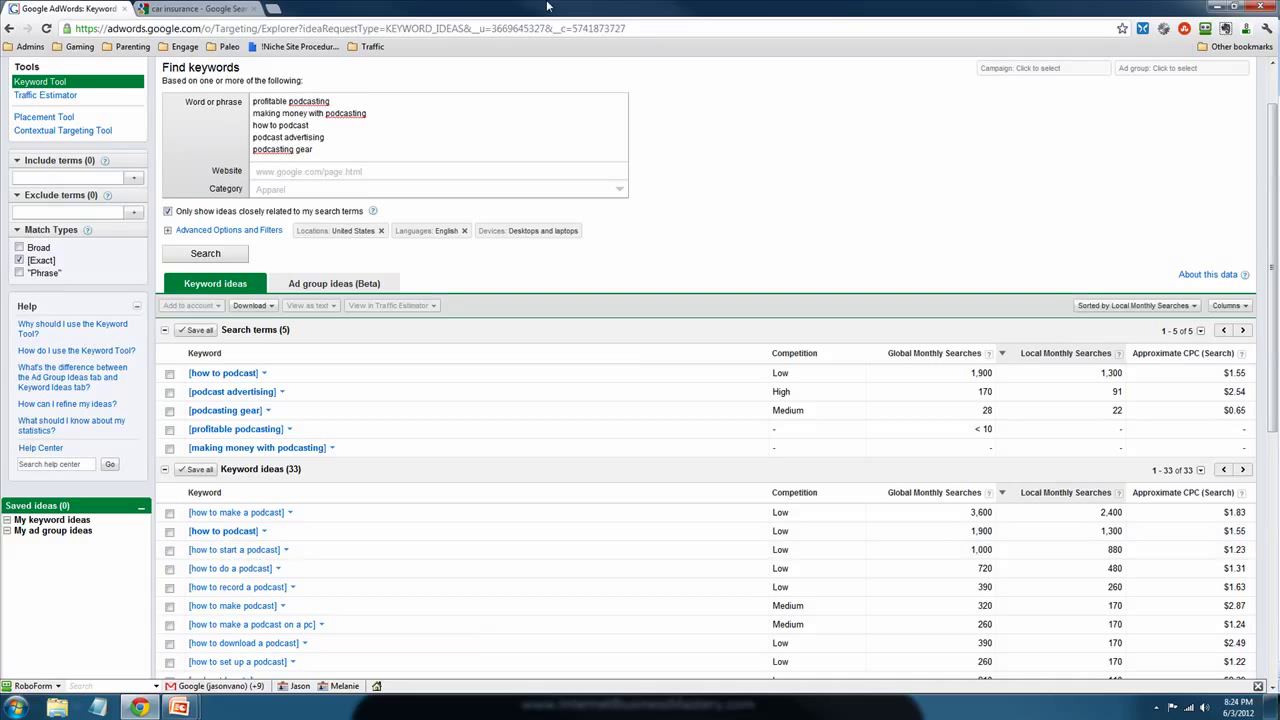
Google 'how to podcast' in a new browser tab.
{"action": "key", "text": "ctrl+t"}
{"action": "type", "text": "how to podcast"}
{"action": "key", "text": "Return"}
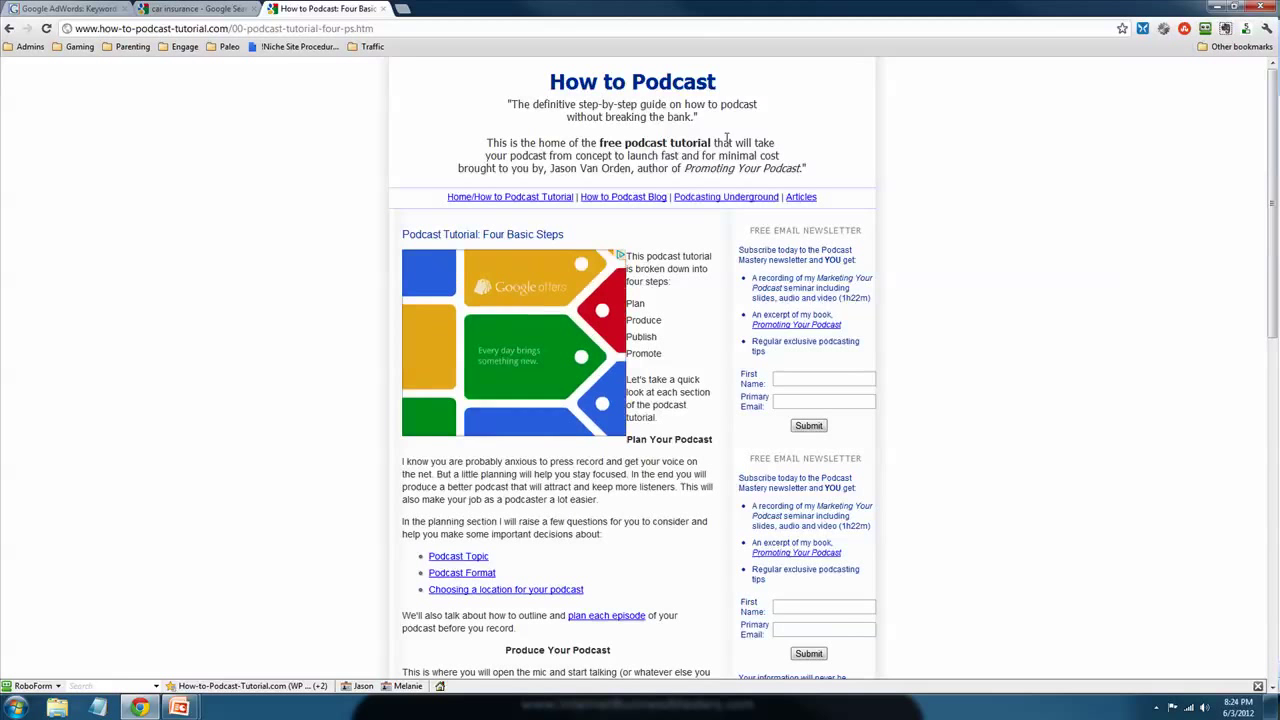
Look over the How to Podcast tutorial page and highlight its site heading.
{"action": "scroll", "coordinate": [706, 240], "scroll_direction": "down", "scroll_amount": 5}
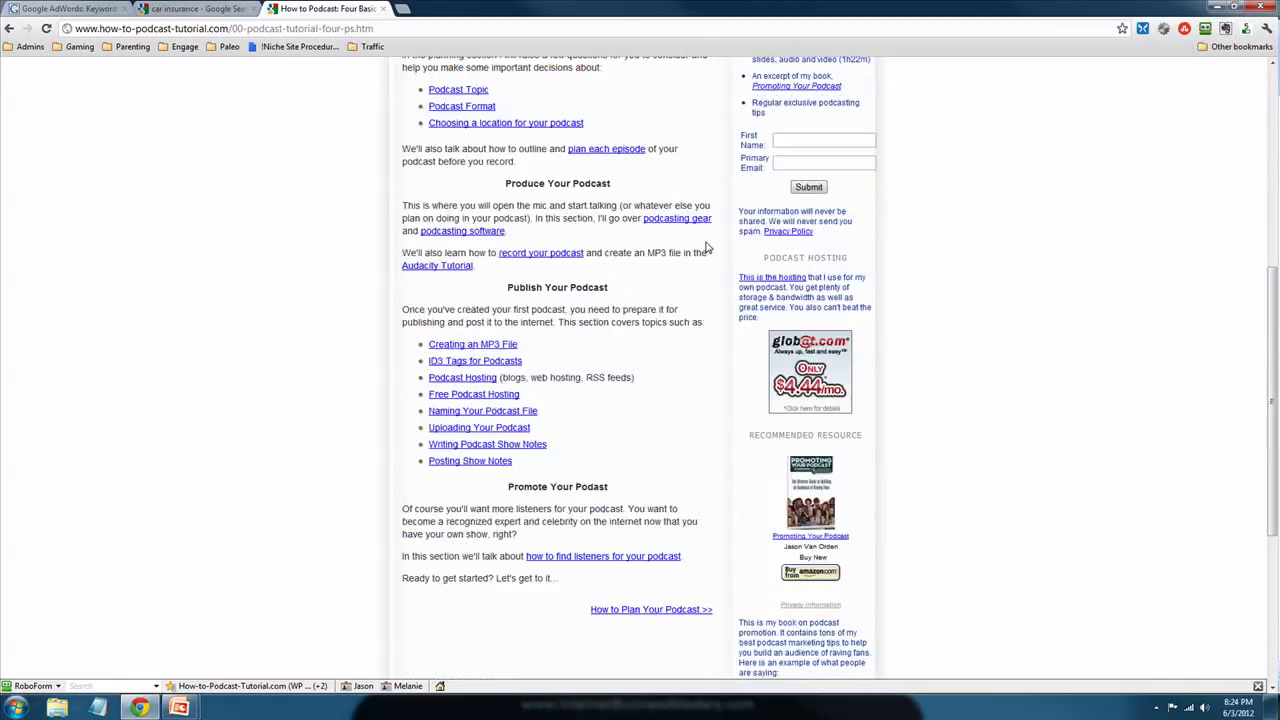
{"action": "scroll", "coordinate": [706, 247], "scroll_direction": "up", "scroll_amount": 5}
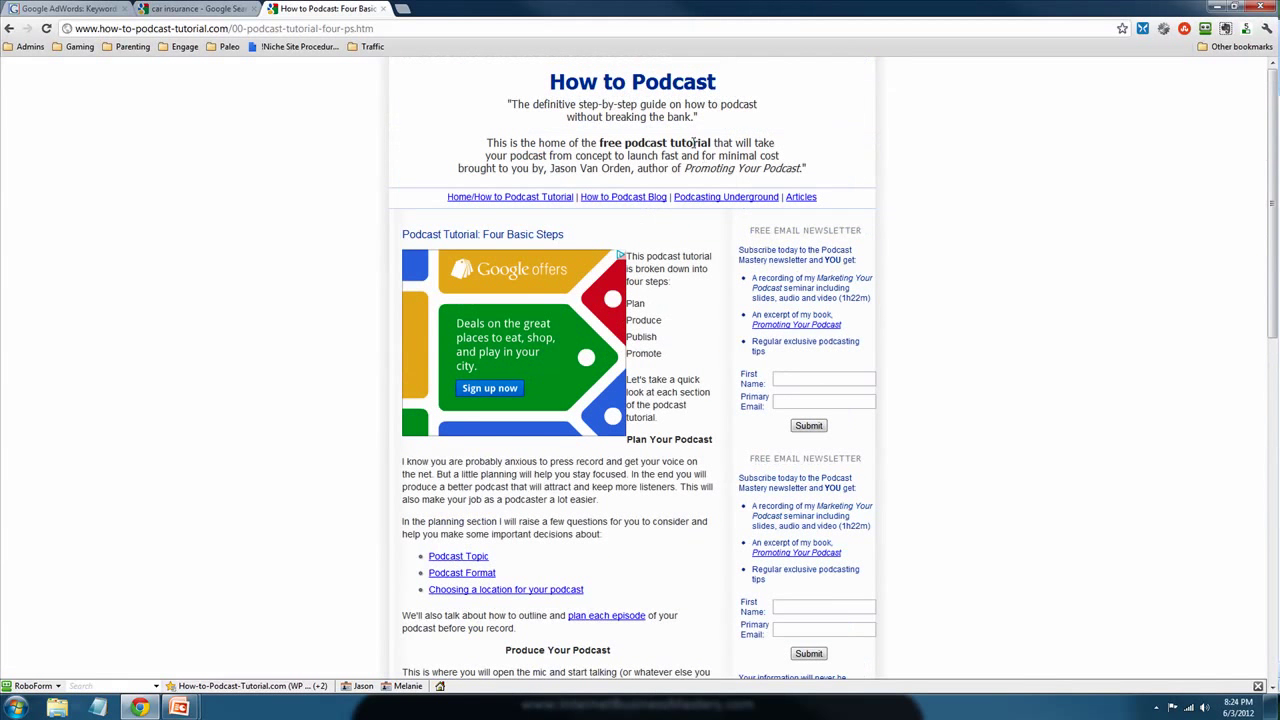
{"action": "left_click_drag", "start_coordinate": [545, 82], "coordinate": [733, 82]}
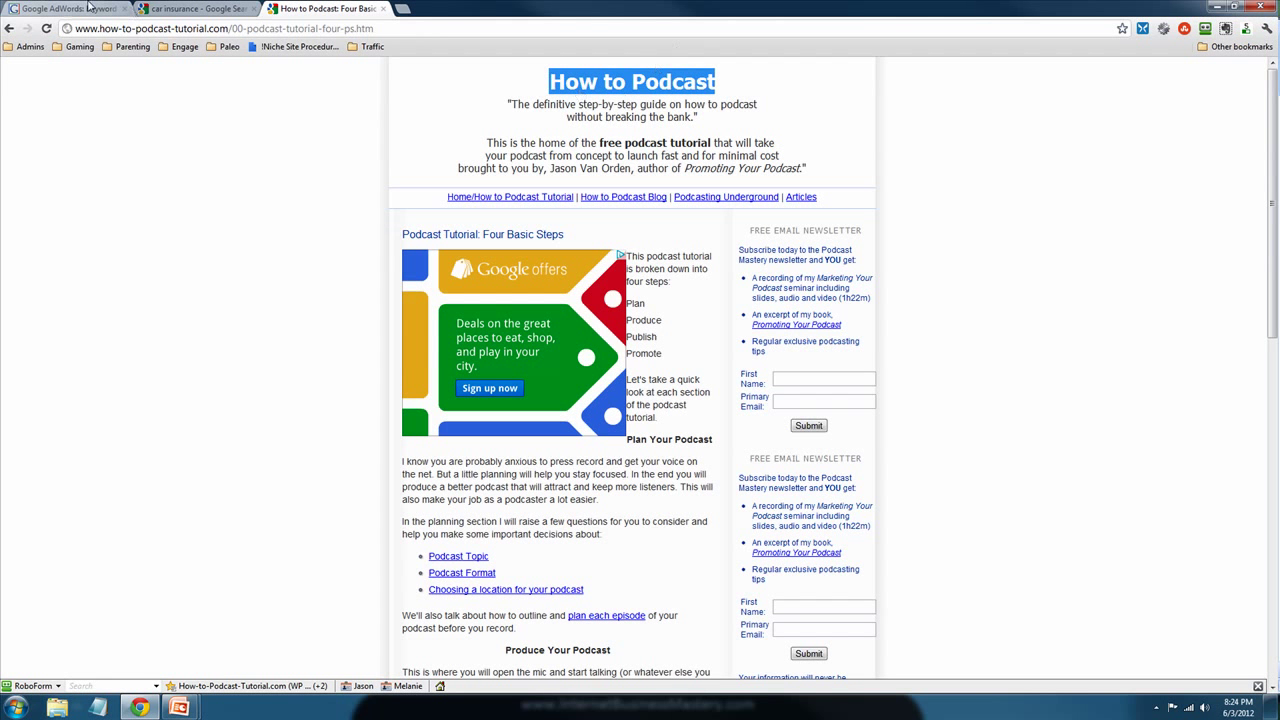
Close the leftover car insurance tab and go back to the 'how to podcast' results.
{"action": "left_click", "coordinate": [88, 8]}
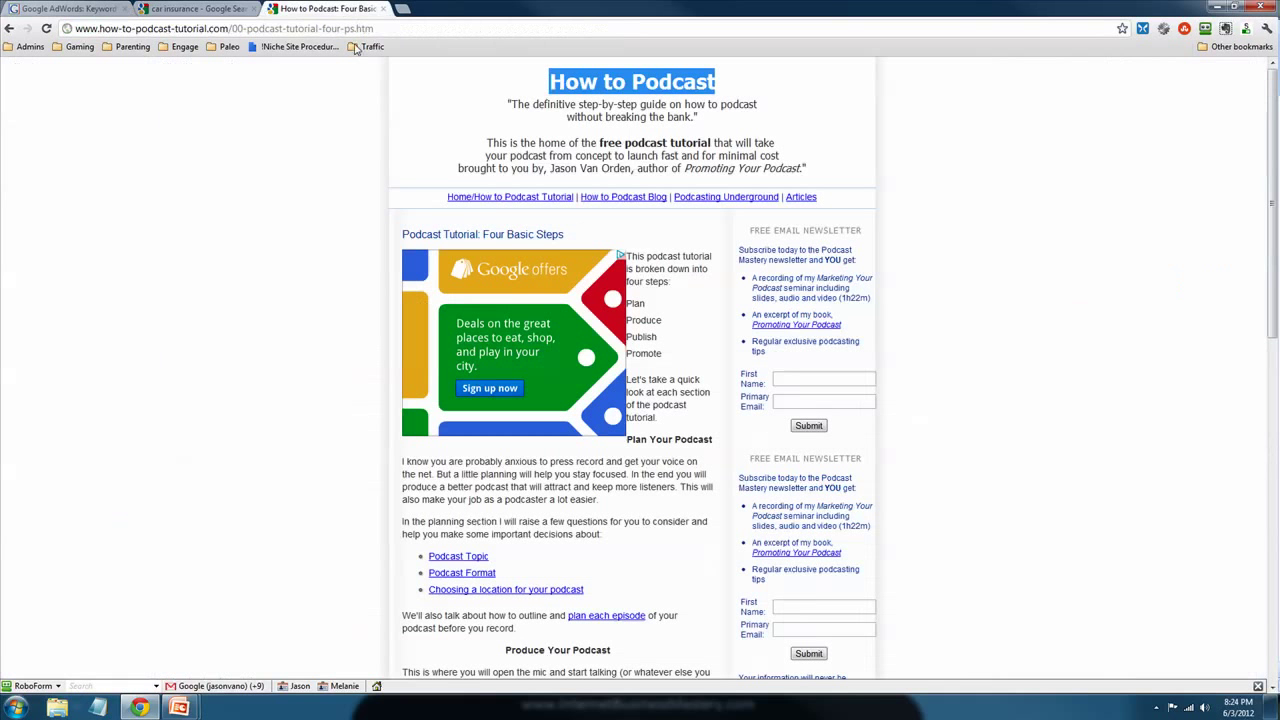
{"action": "left_click", "coordinate": [328, 8]}
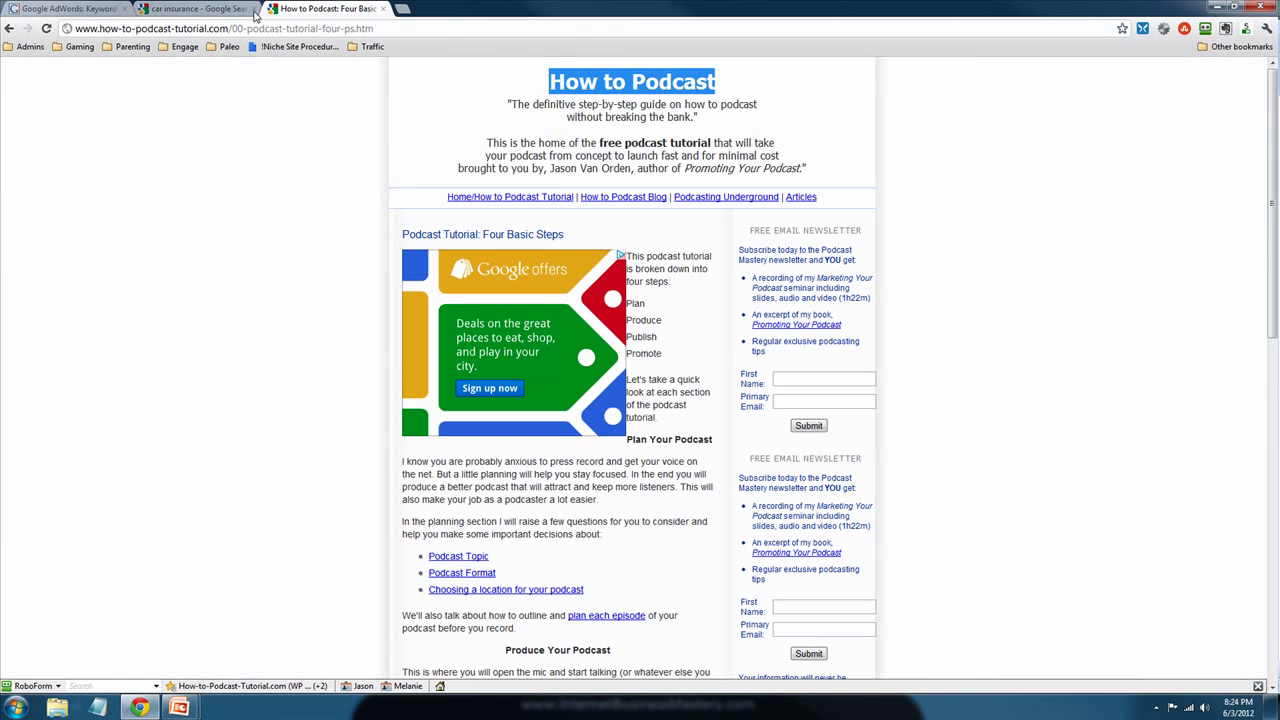
{"action": "left_click", "coordinate": [197, 9]}
{"action": "left_click", "coordinate": [90, 8]}
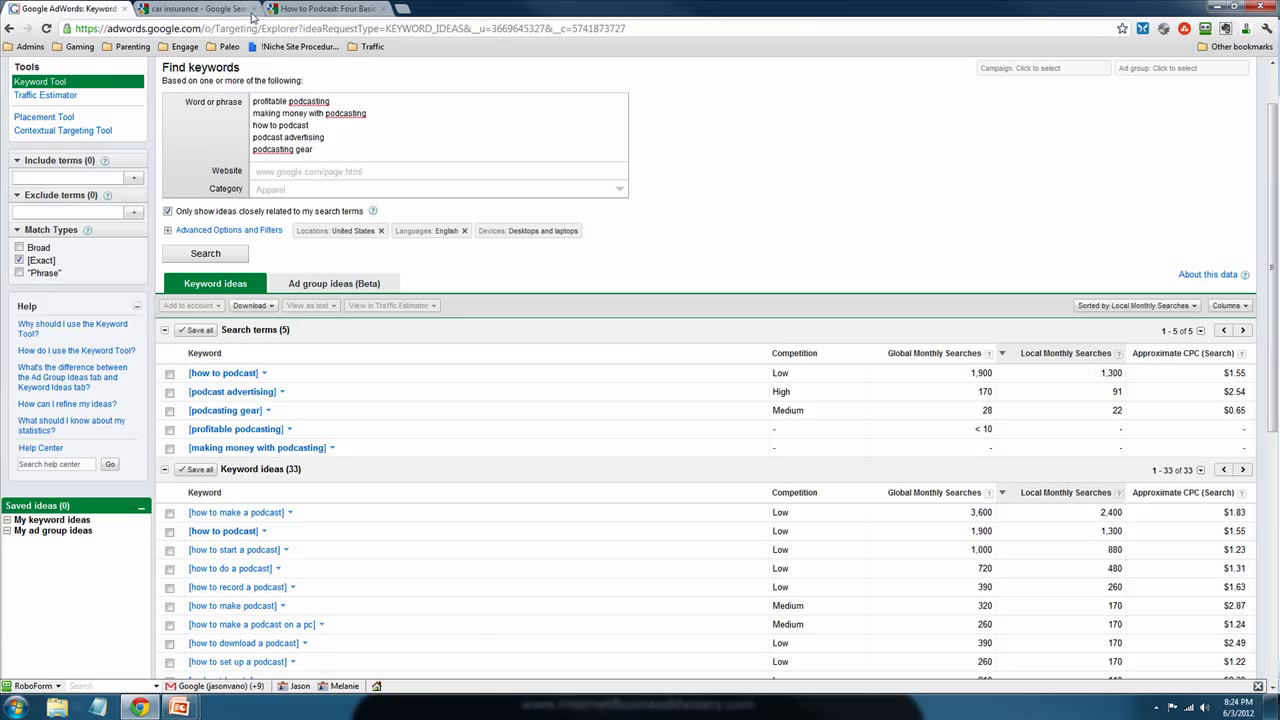
{"action": "left_click", "coordinate": [250, 8]}
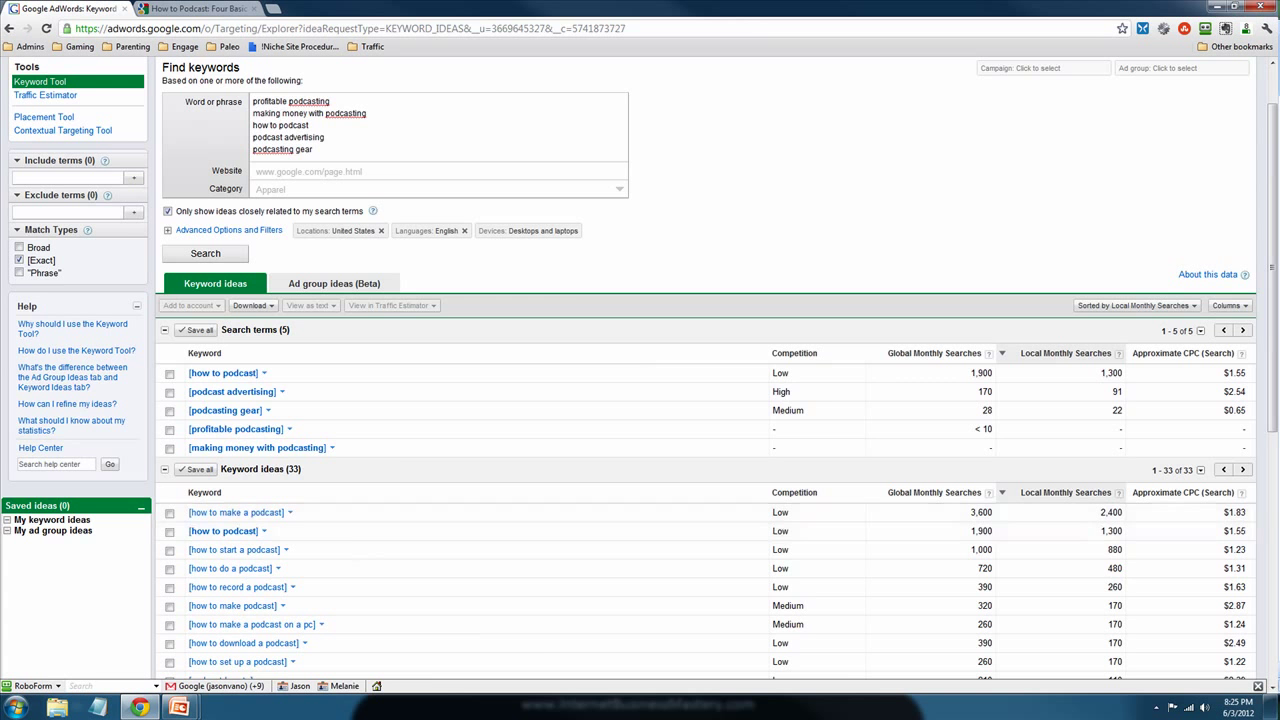
{"action": "left_click", "coordinate": [185, 8]}
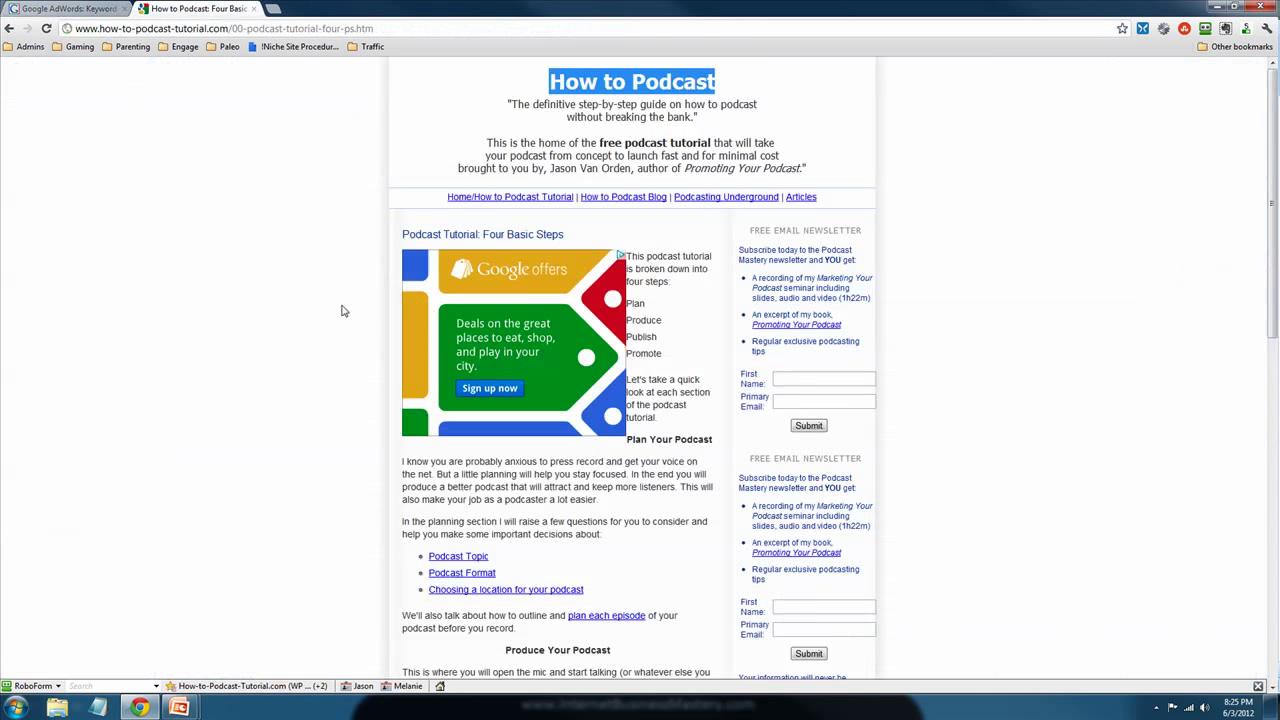
{"action": "left_click", "coordinate": [9, 30]}
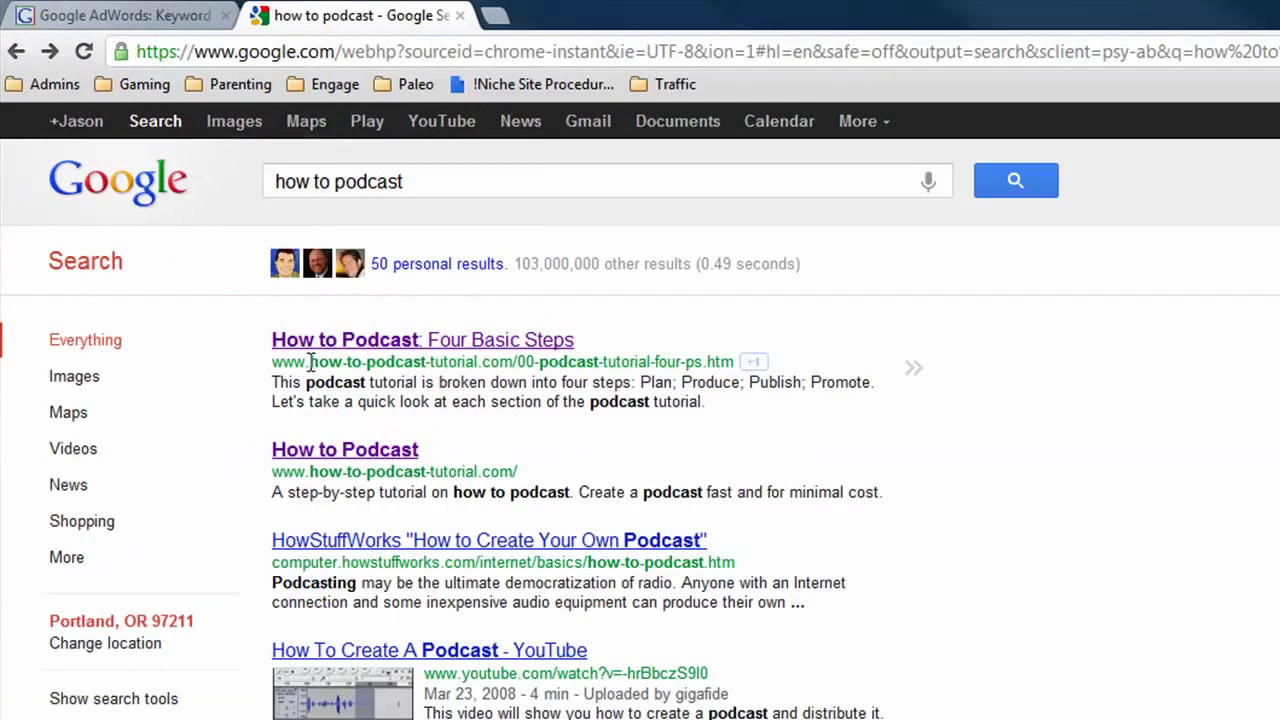
Highlight 'how-to-podcast' in the top result's domain, its title, and the search phrase.
{"action": "left_click_drag", "start_coordinate": [171, 199], "coordinate": [203, 200]}
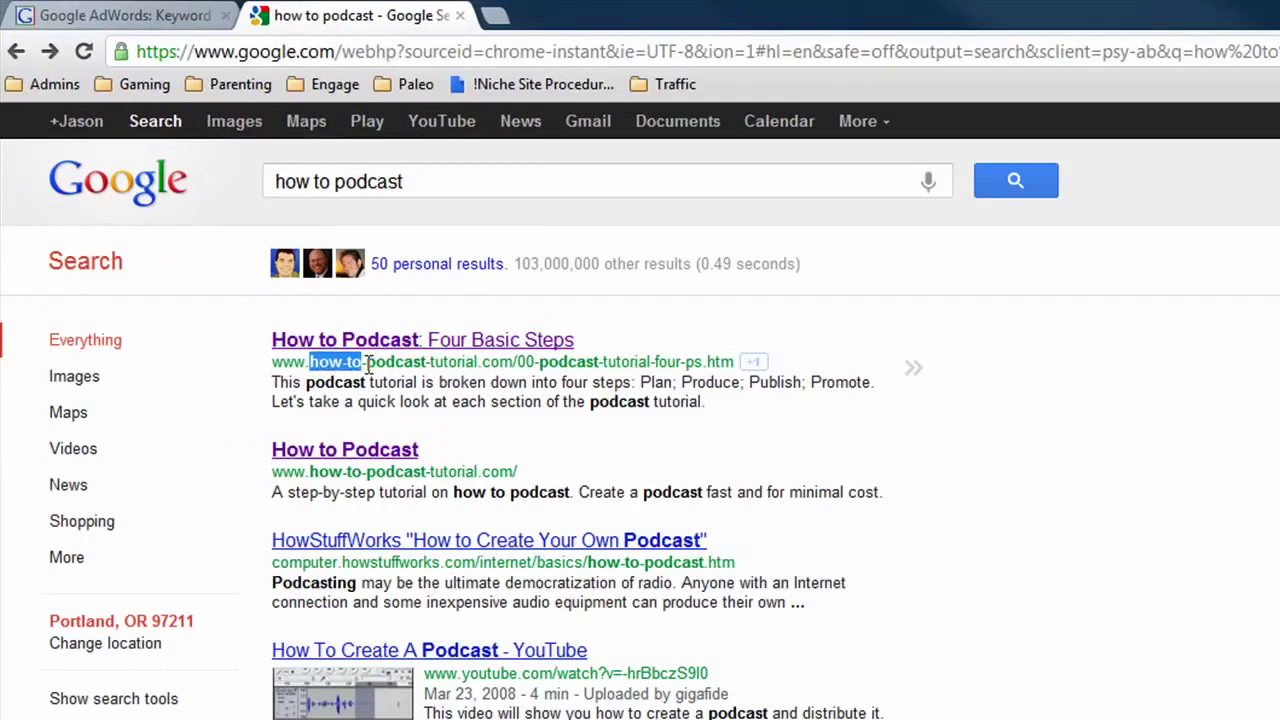
{"action": "left_click_drag", "start_coordinate": [367, 366], "coordinate": [428, 370]}
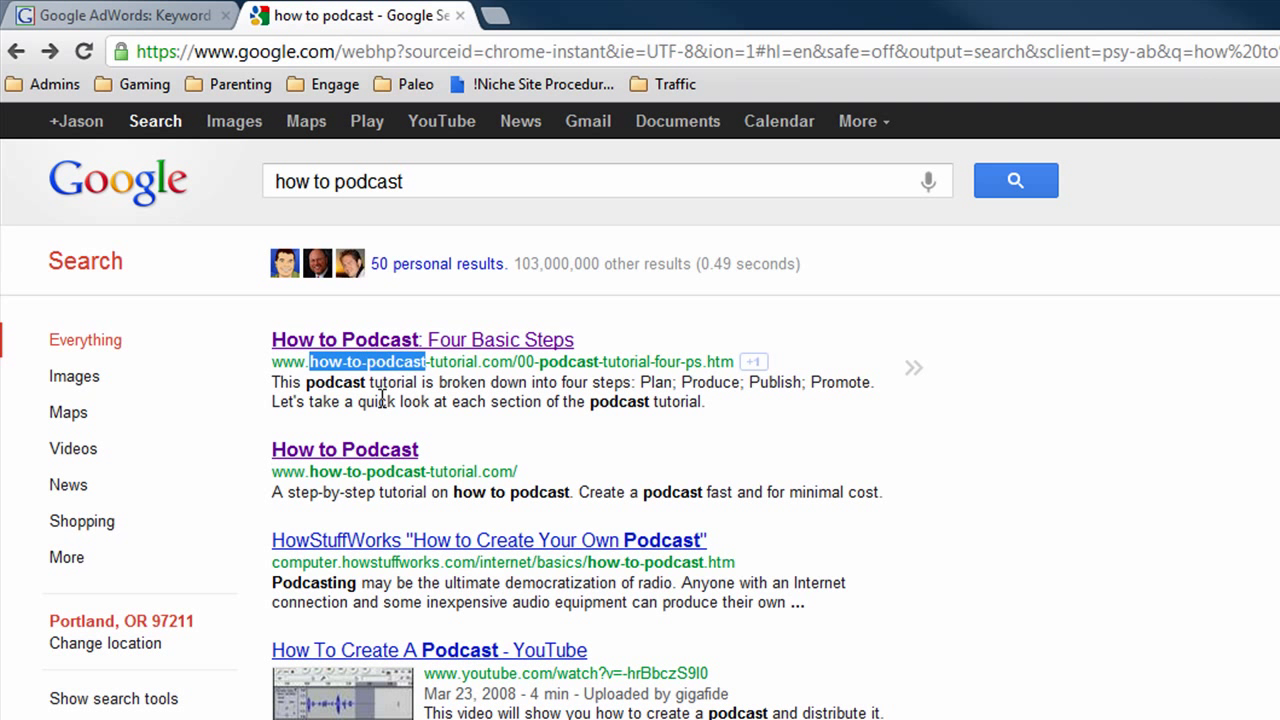
{"action": "left_click_drag", "start_coordinate": [271, 341], "coordinate": [329, 362]}
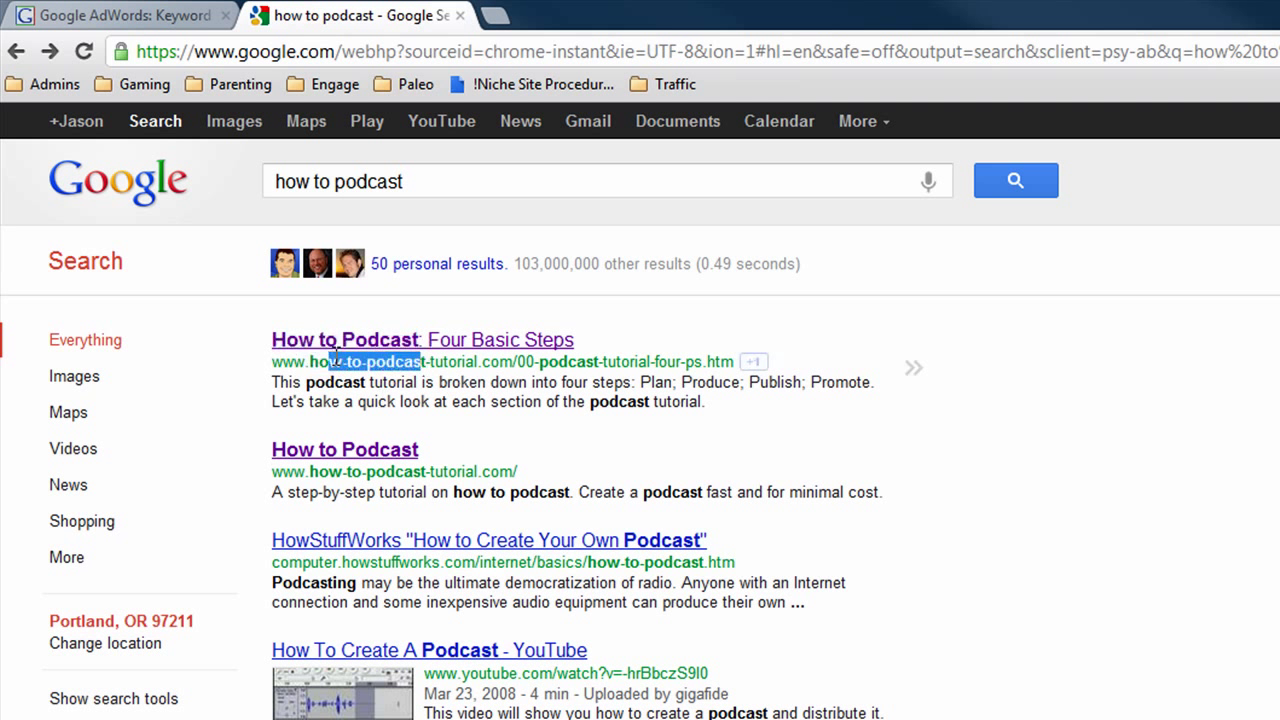
{"action": "triple_click", "coordinate": [417, 180]}
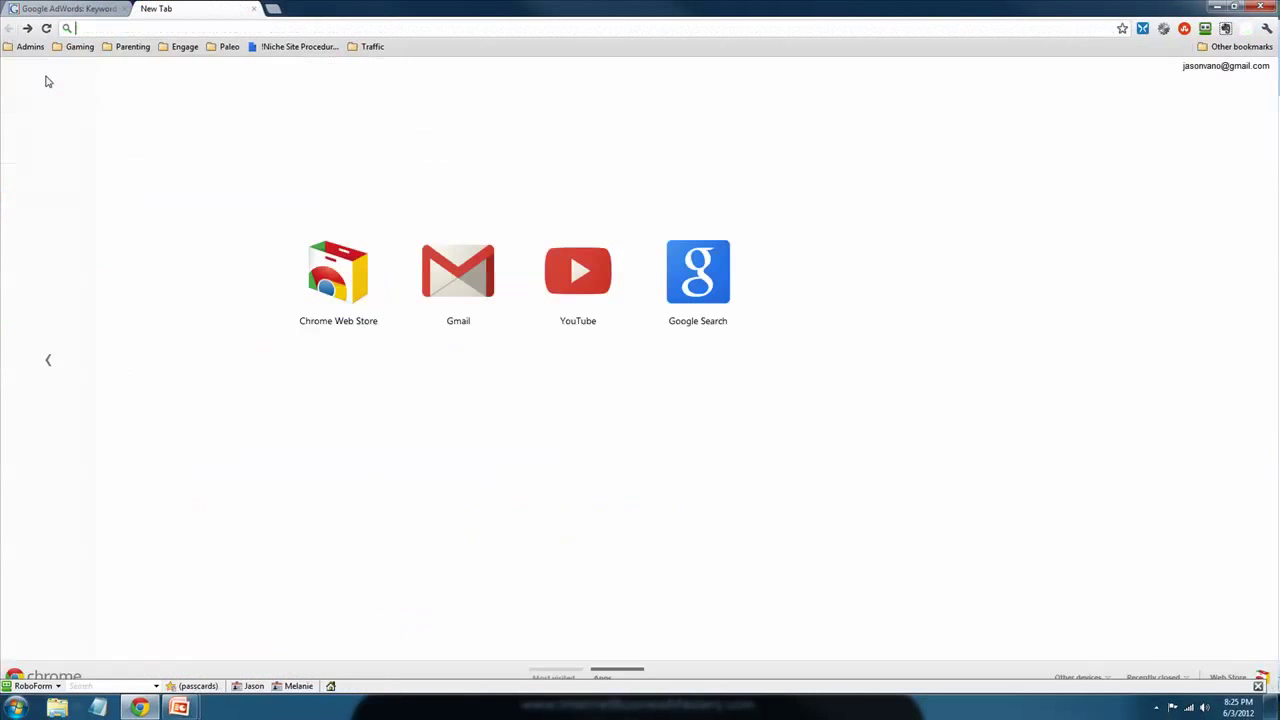
Go back to the AdWords Keyword Tool results showing 33 ideas.
{"action": "left_click", "coordinate": [27, 28]}
{"action": "left_click", "coordinate": [43, 8]}
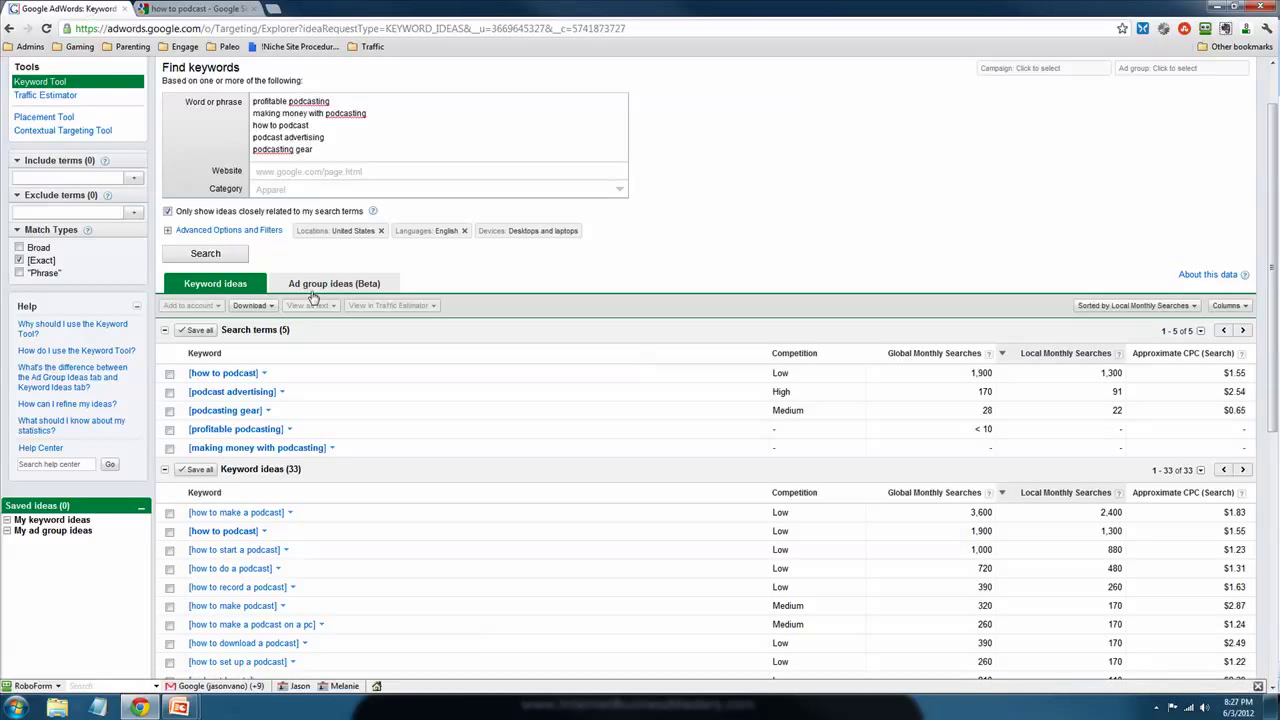
{"action": "left_click", "coordinate": [198, 8]}
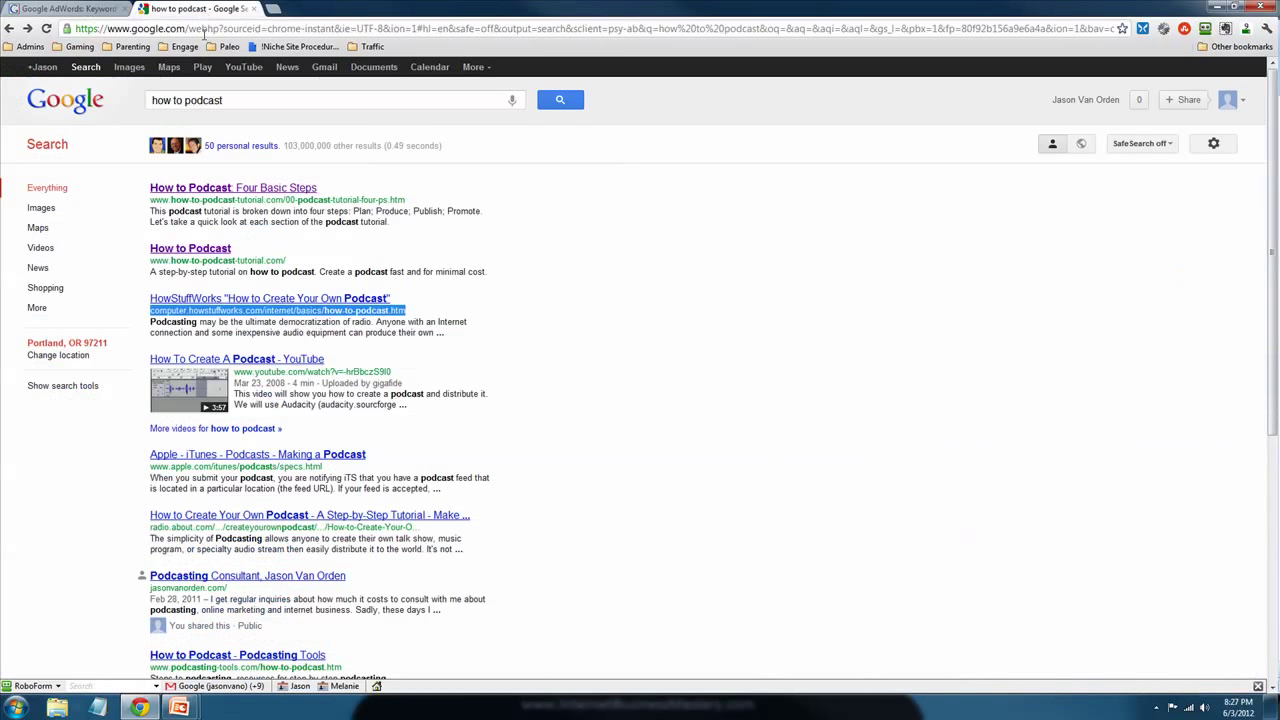
{"action": "left_click", "coordinate": [88, 7]}
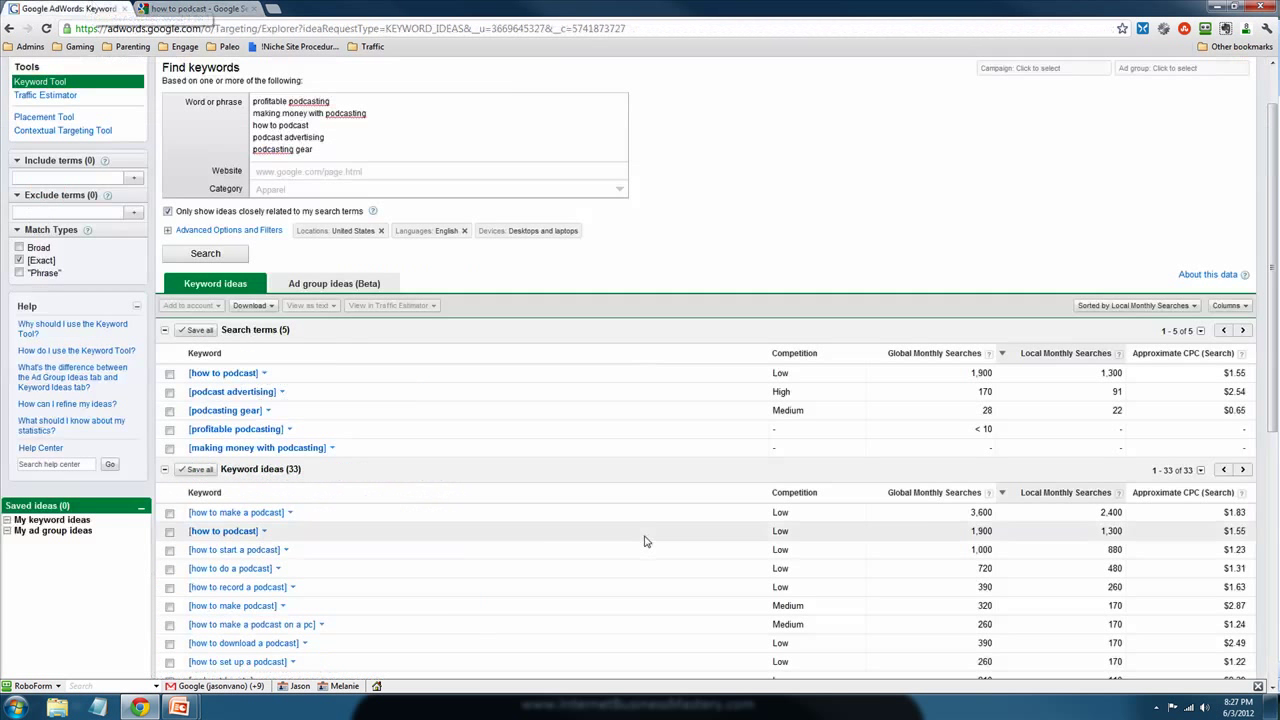
{"action": "scroll", "coordinate": [600, 535], "scroll_direction": "down", "scroll_amount": 1}
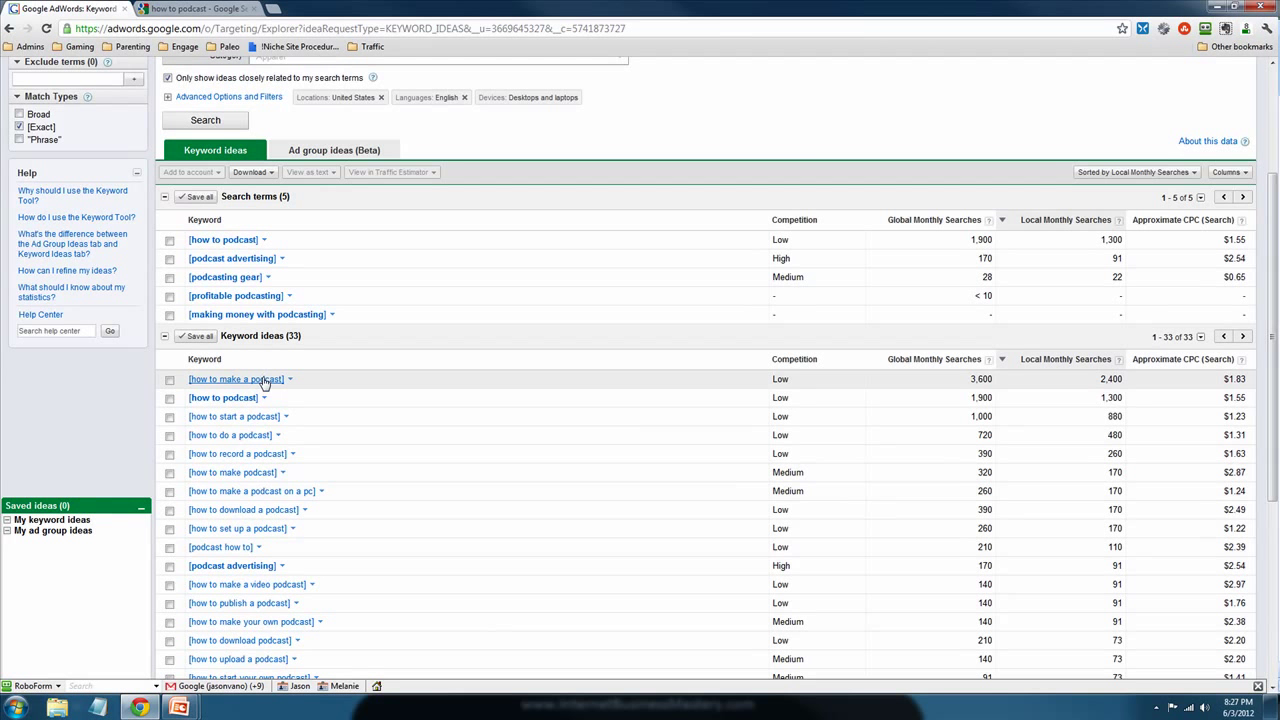
{"action": "scroll", "coordinate": [265, 405], "scroll_direction": "down", "scroll_amount": 1}
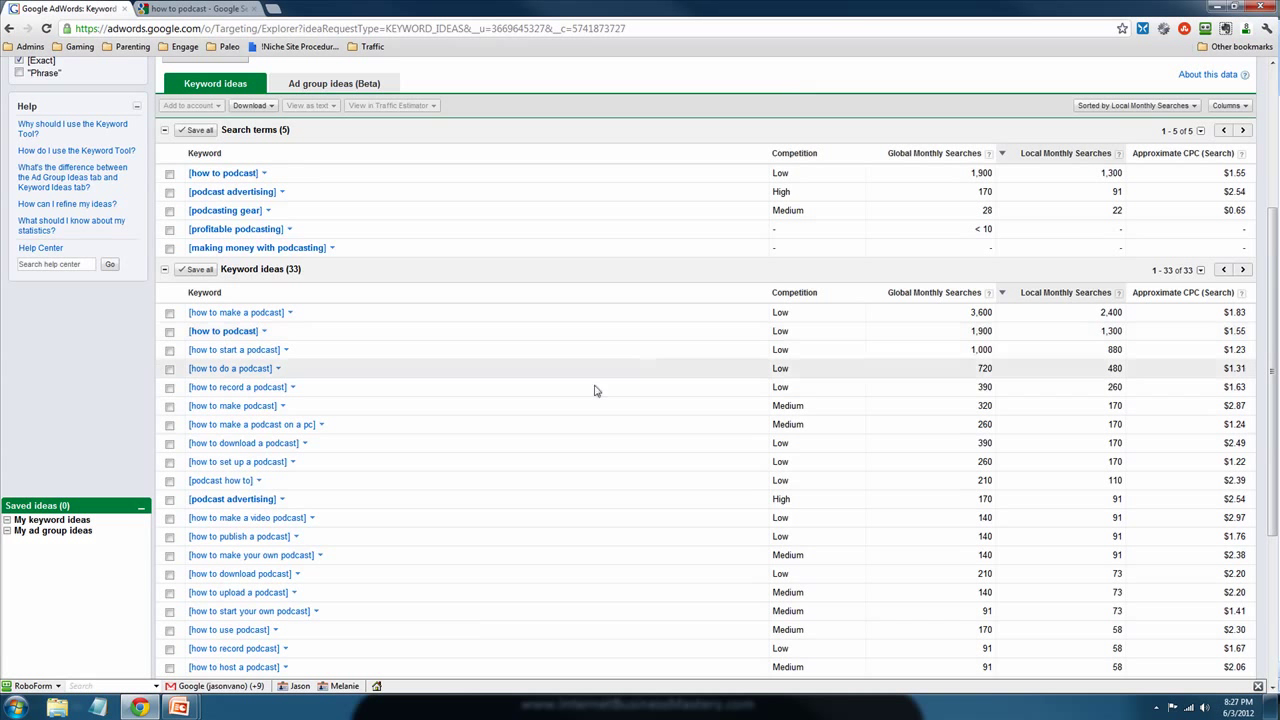
{"action": "scroll", "coordinate": [400, 470], "scroll_direction": "down", "scroll_amount": 1}
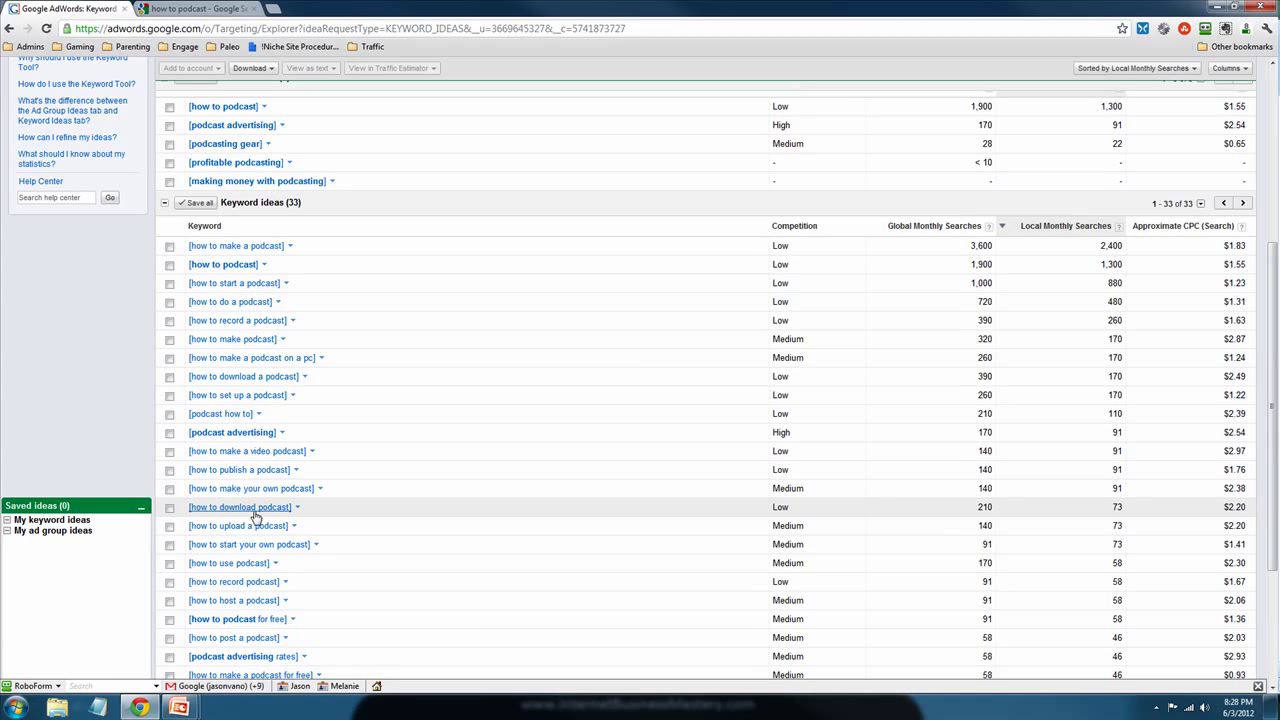
{"action": "scroll", "coordinate": [262, 535], "scroll_direction": "down", "scroll_amount": 1}
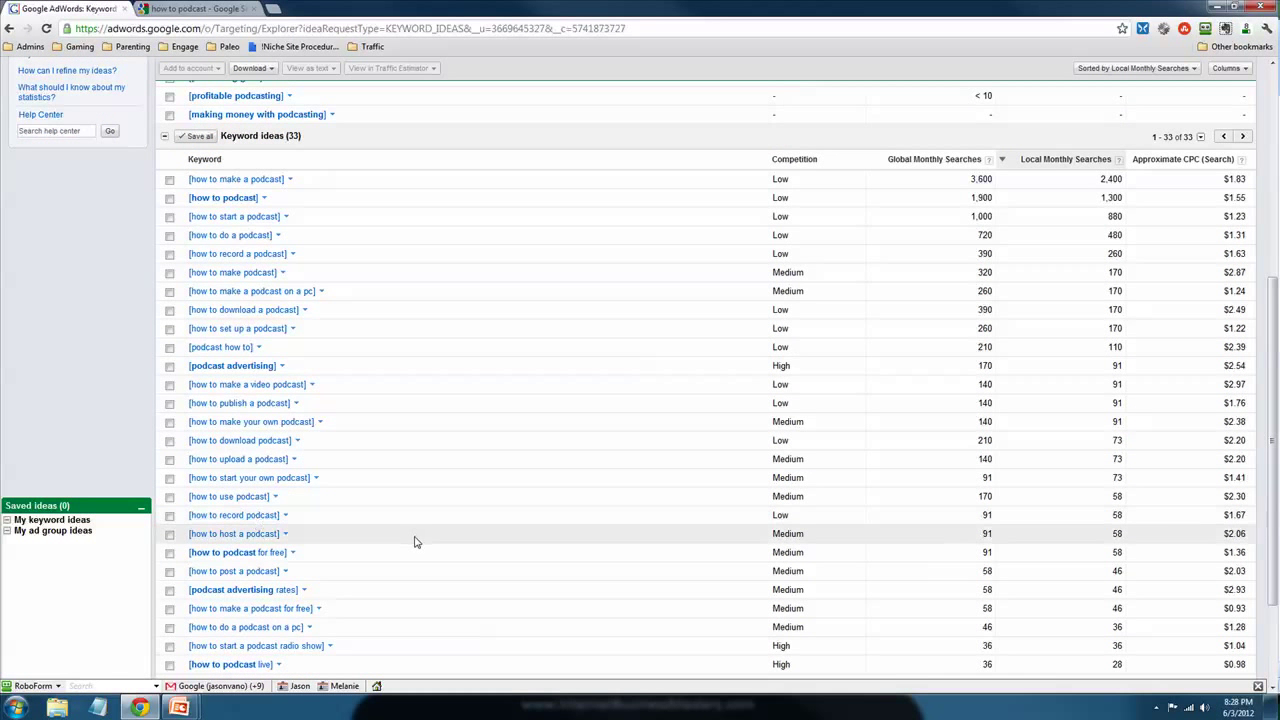
{"action": "scroll", "coordinate": [414, 540], "scroll_direction": "down", "scroll_amount": 1}
{"action": "scroll", "coordinate": [414, 540], "scroll_direction": "up", "scroll_amount": 6}
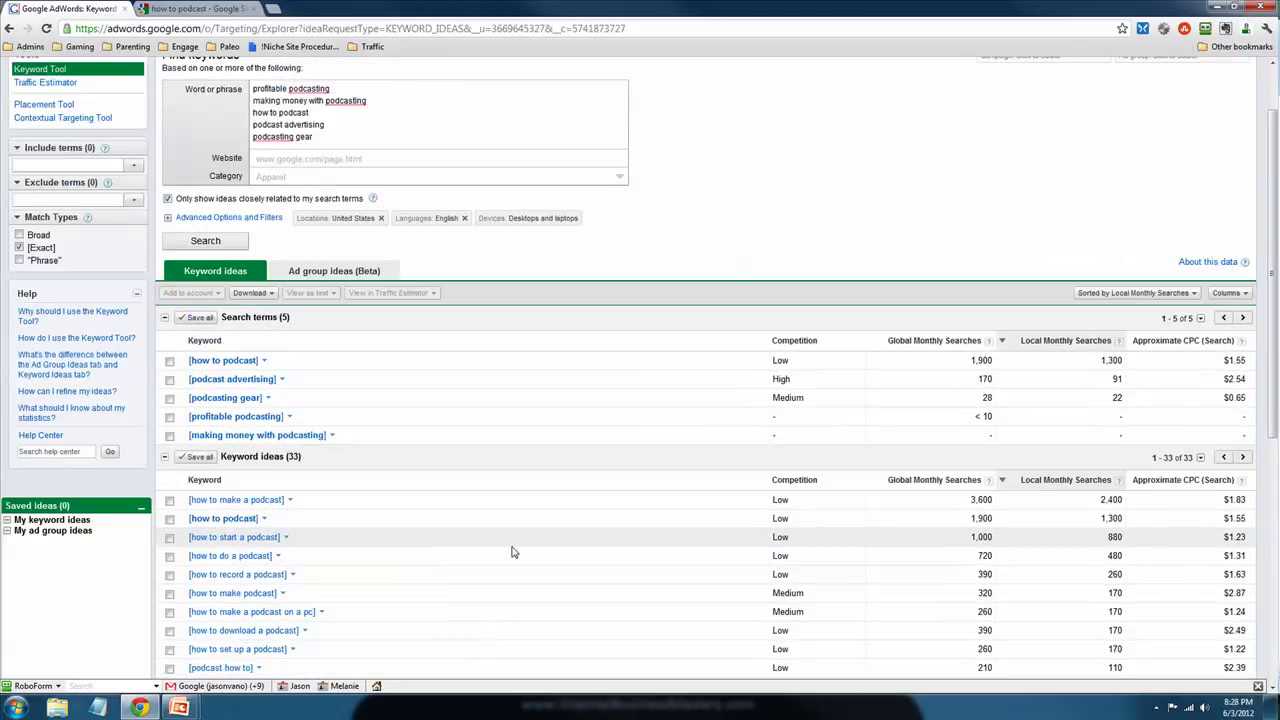
{"action": "scroll", "coordinate": [595, 594], "scroll_direction": "down", "scroll_amount": 4}
{"action": "scroll", "coordinate": [597, 592], "scroll_direction": "down", "scroll_amount": 1}
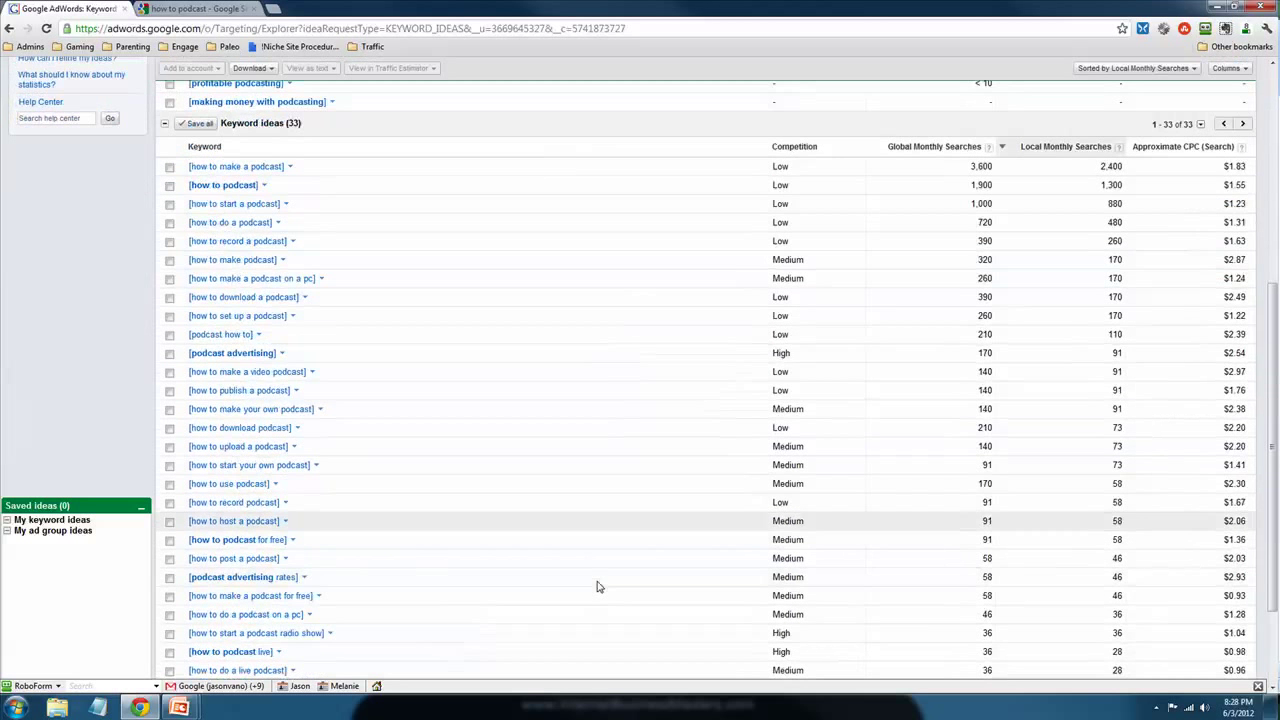
{"action": "scroll", "coordinate": [604, 585], "scroll_direction": "up", "scroll_amount": 5}
{"action": "scroll", "coordinate": [625, 561], "scroll_direction": "up", "scroll_amount": 1}
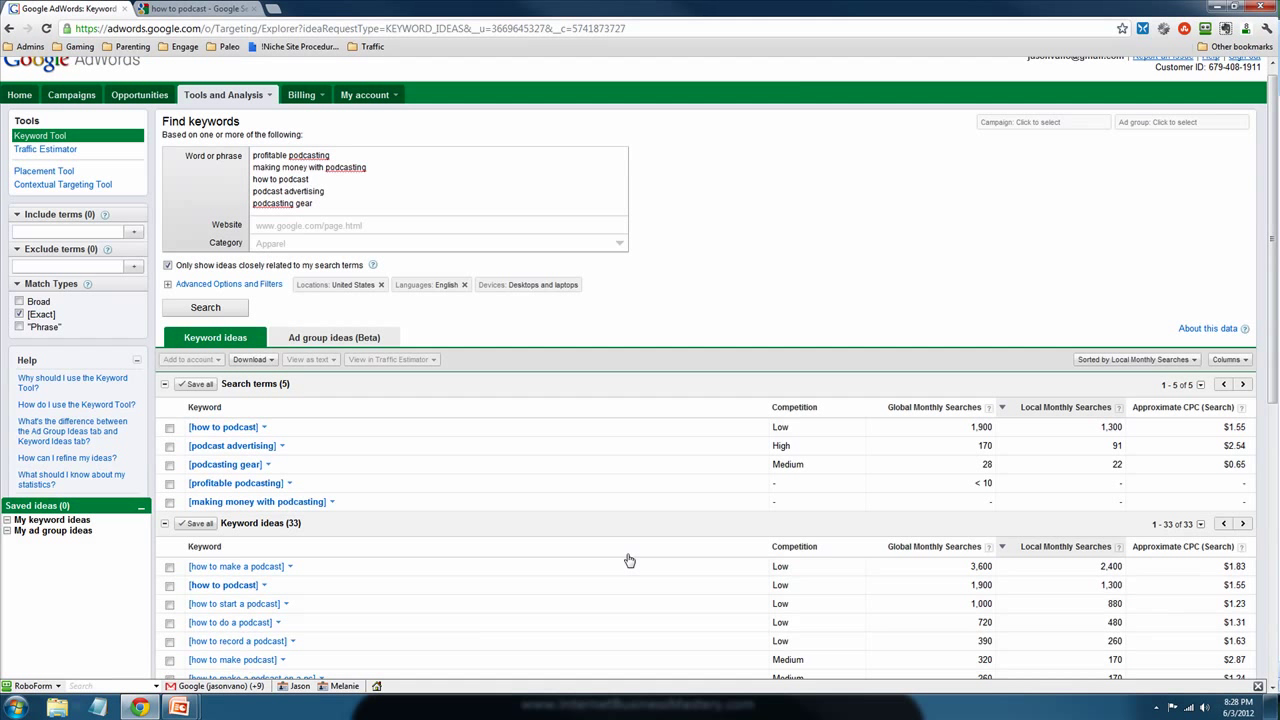
{"action": "scroll", "coordinate": [615, 562], "scroll_direction": "down", "scroll_amount": 1}
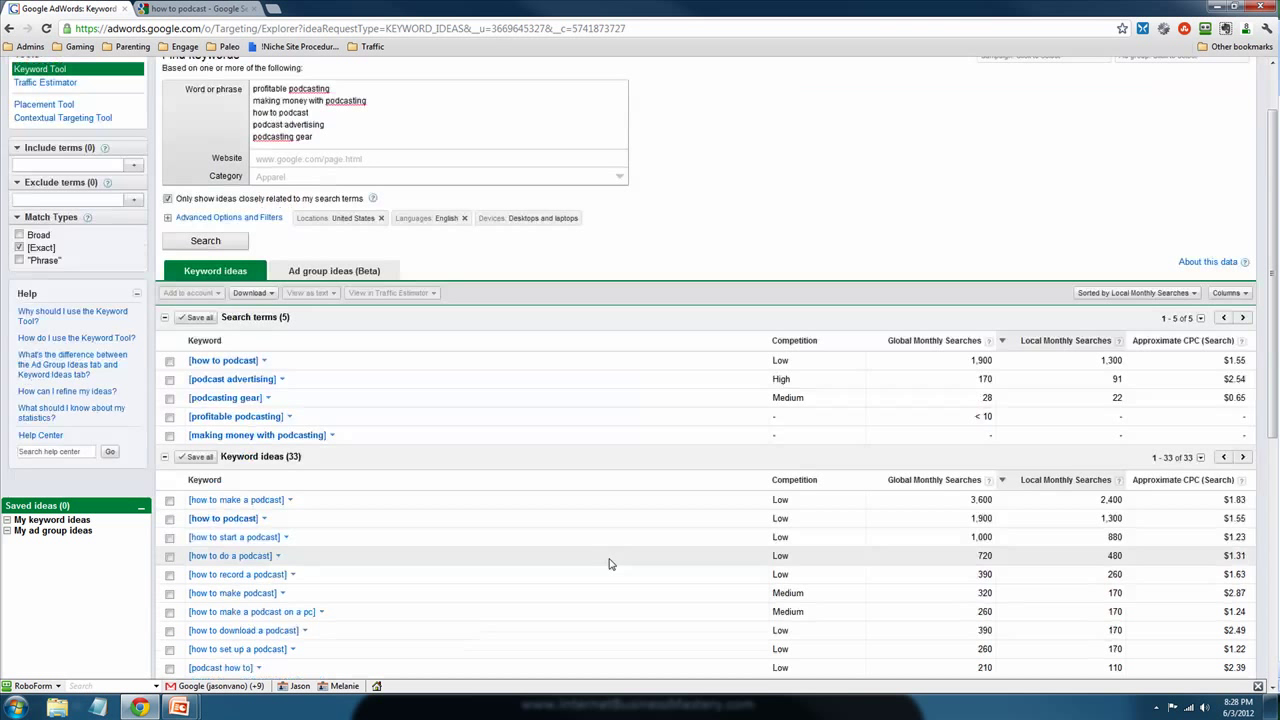
{"action": "scroll", "coordinate": [620, 565], "scroll_direction": "down", "scroll_amount": 1}
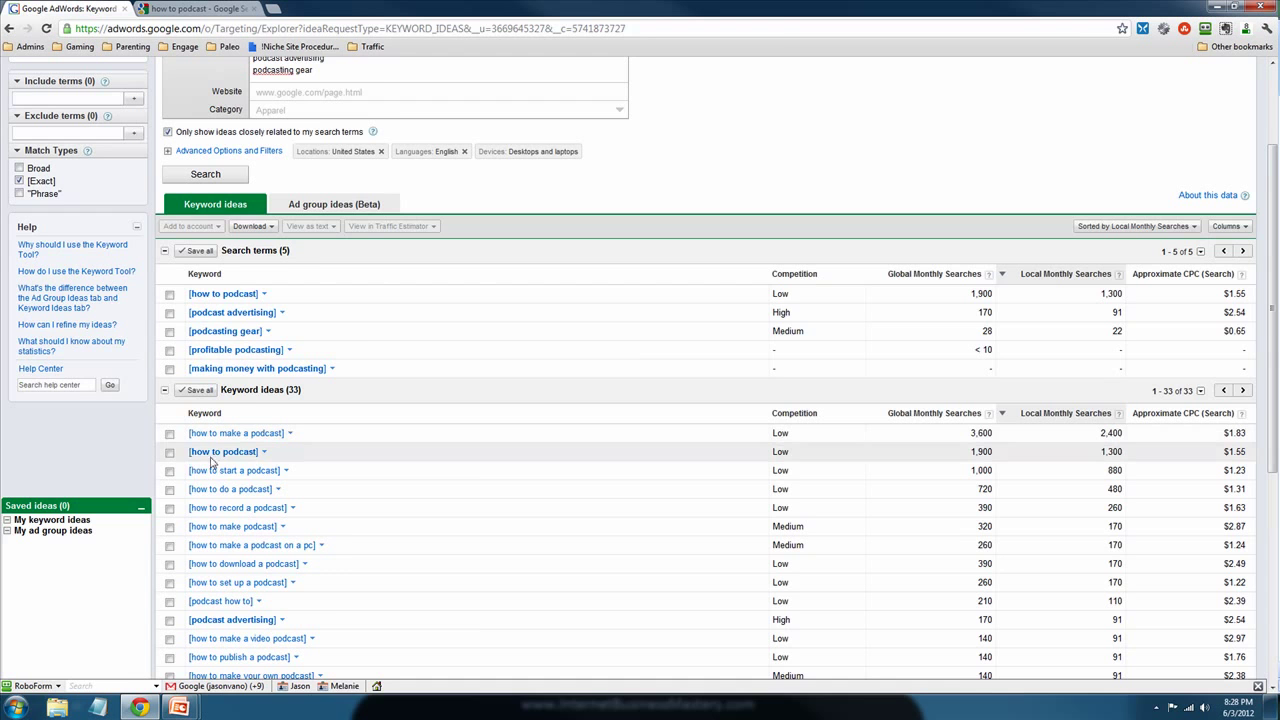
{"action": "left_click", "coordinate": [195, 10]}
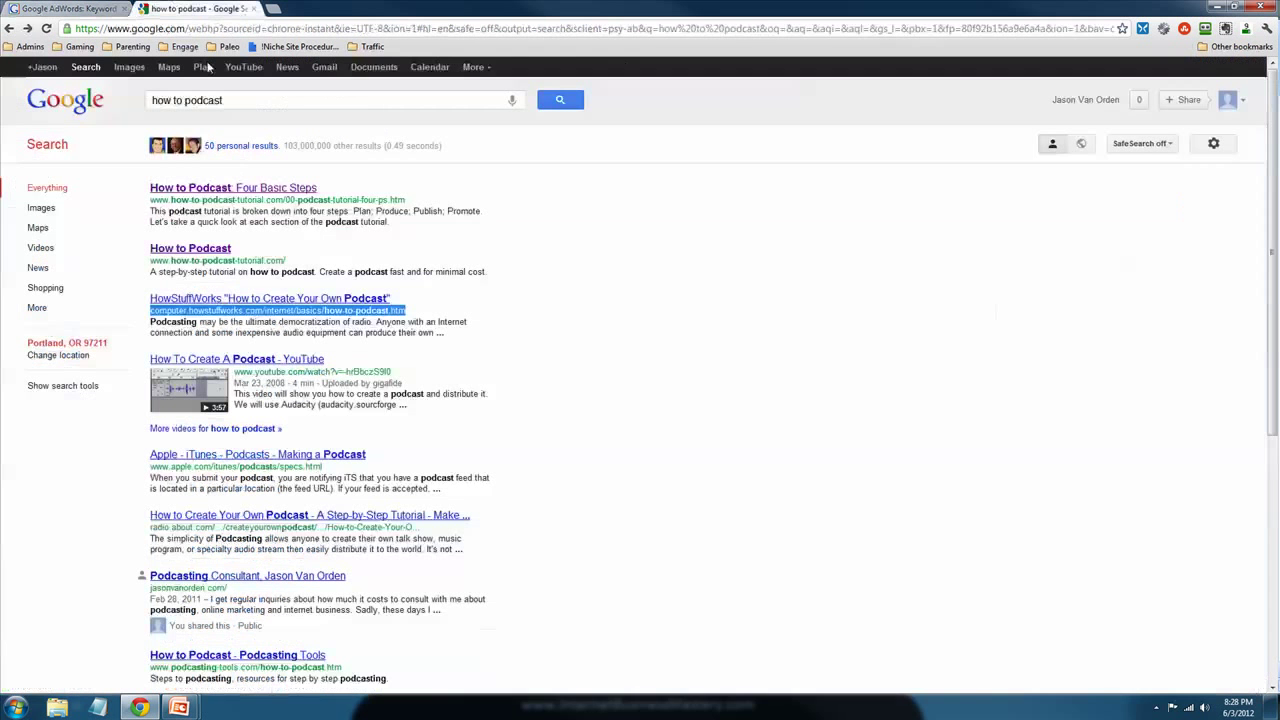
{"action": "left_click", "coordinate": [240, 205]}
{"action": "key", "text": "ctrl+shift+Tab"}
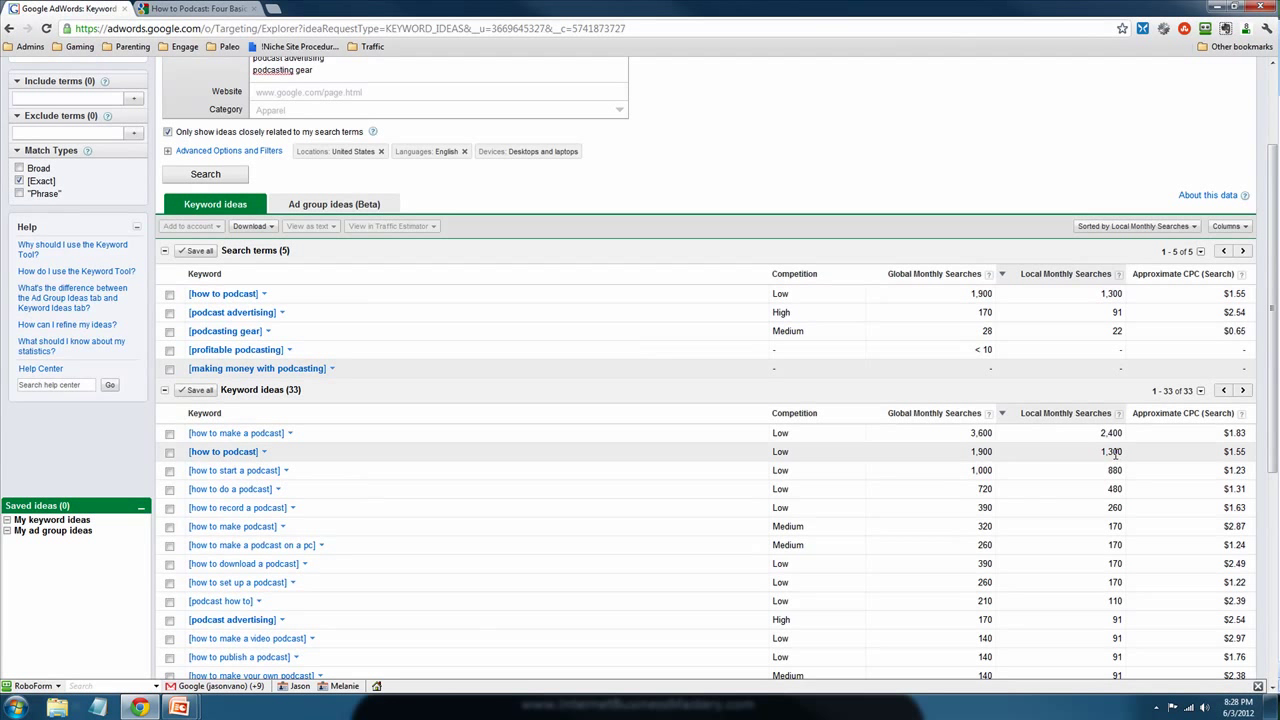
{"action": "left_click_drag", "start_coordinate": [1103, 451], "coordinate": [1125, 453]}
{"action": "mouse_move", "coordinate": [1100, 451]}
{"action": "left_mouse_down"}
{"action": "mouse_move", "coordinate": [1100, 418]}
{"action": "mouse_move", "coordinate": [1125, 452]}
{"action": "left_mouse_up"}
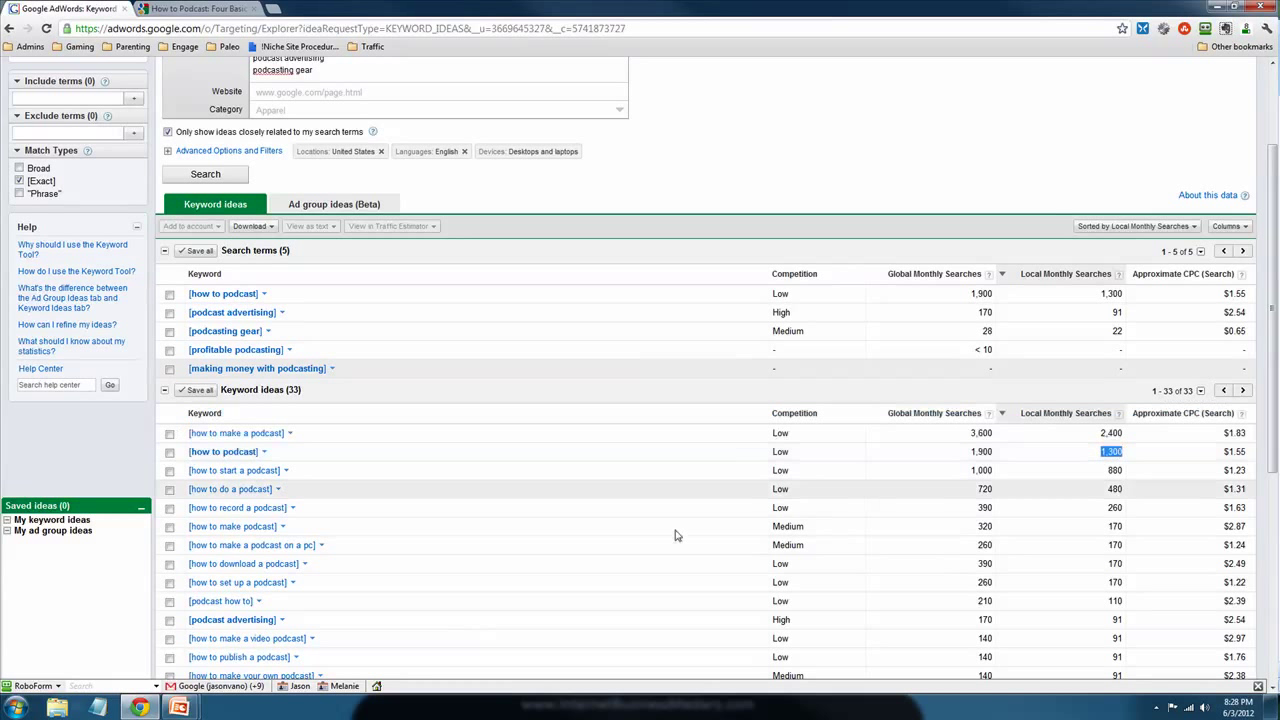
{"action": "mouse_move", "coordinate": [184, 707]}
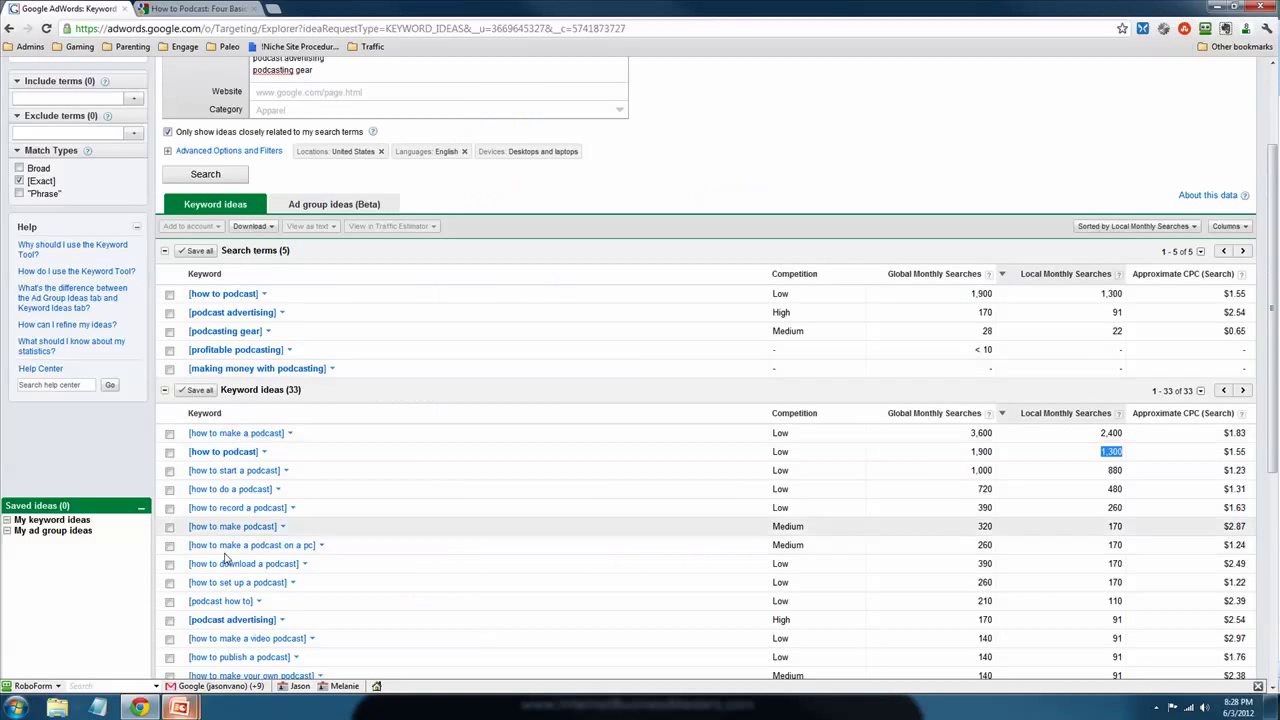
{"action": "scroll", "coordinate": [229, 557], "scroll_direction": "down", "scroll_amount": 5}
{"action": "scroll", "coordinate": [245, 403], "scroll_direction": "down", "scroll_amount": 3}
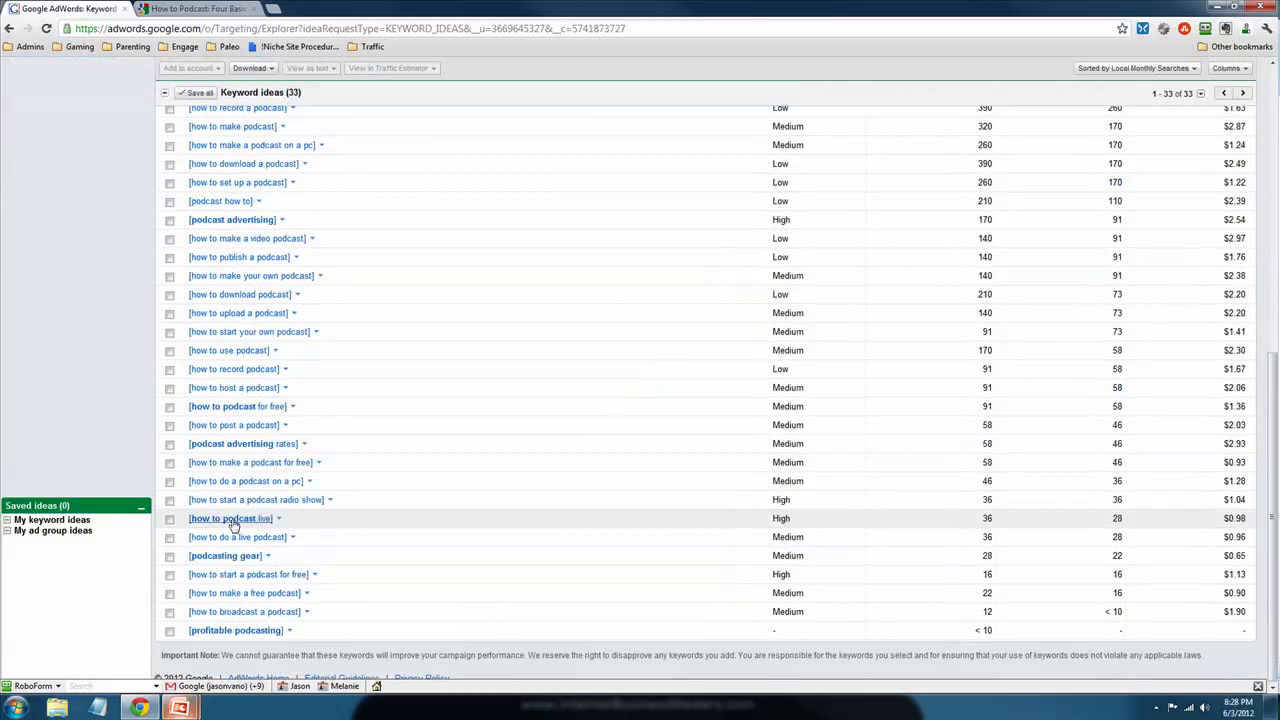
{"action": "scroll", "coordinate": [240, 597], "scroll_direction": "up", "scroll_amount": 5}
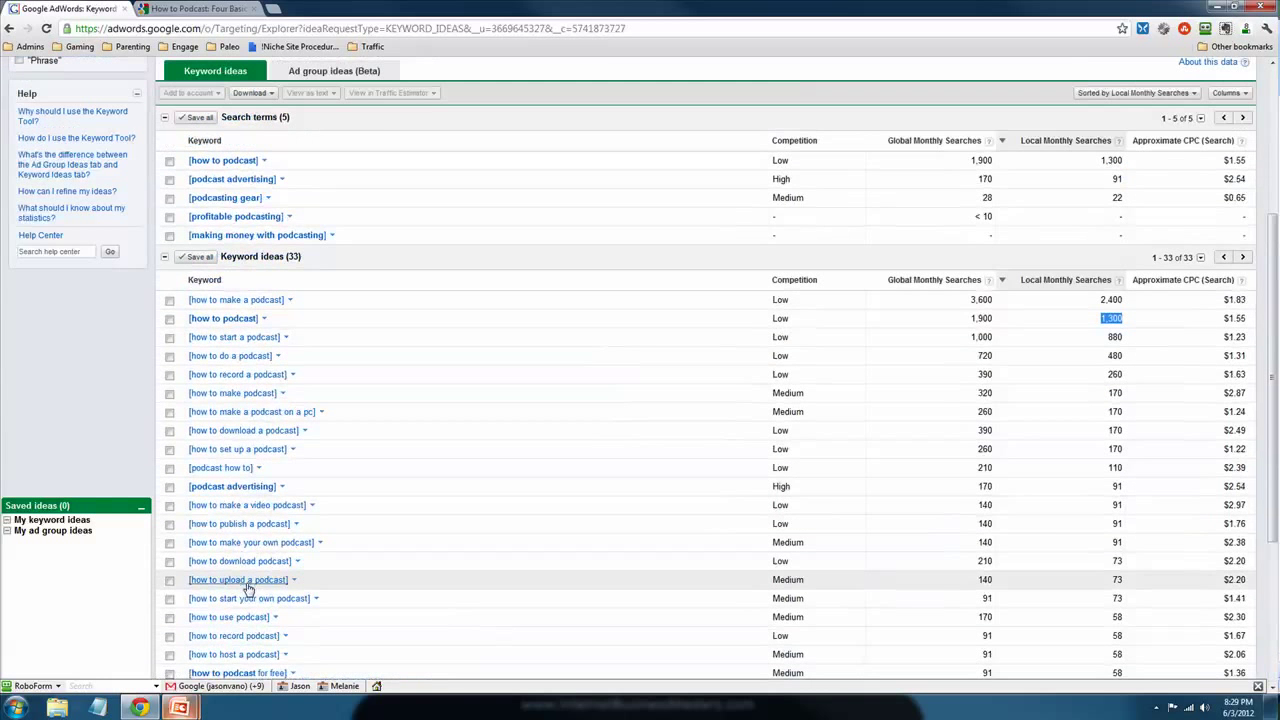
{"action": "scroll", "coordinate": [250, 588], "scroll_direction": "up", "scroll_amount": 1}
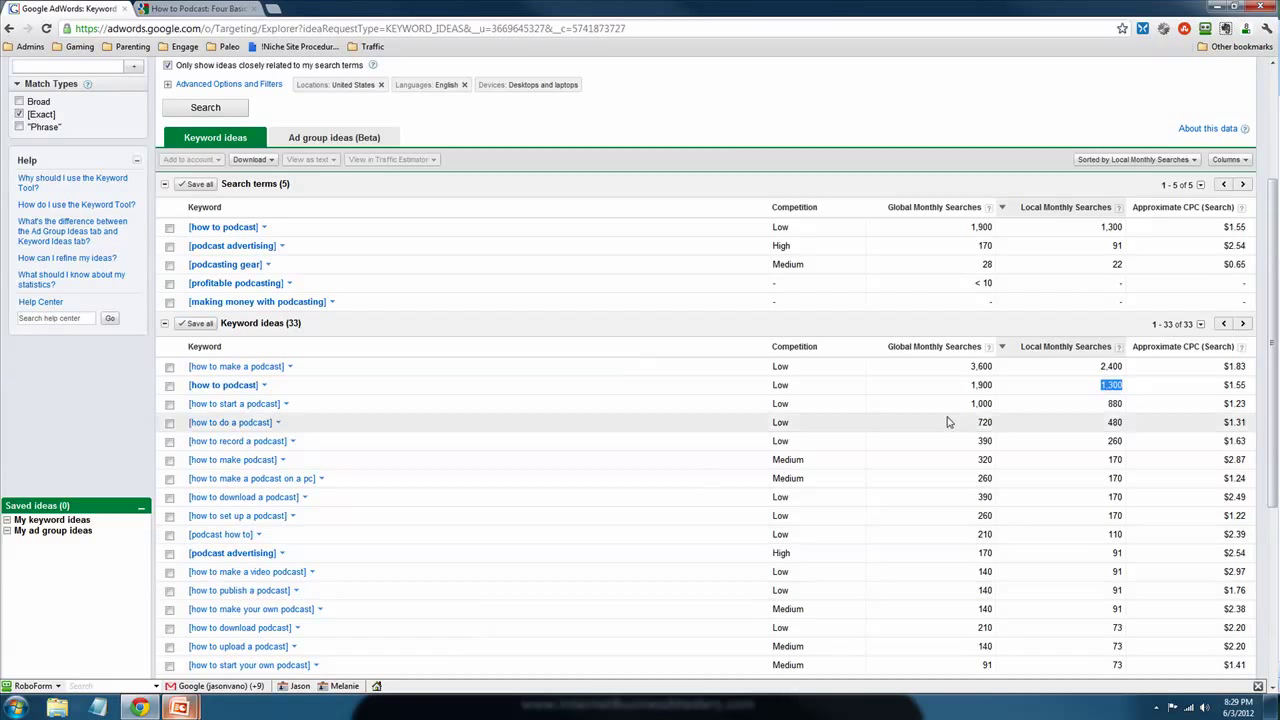
{"action": "left_click", "coordinate": [1118, 385]}
{"action": "left_click_drag", "start_coordinate": [1100, 386], "coordinate": [1124, 388]}
{"action": "left_click", "coordinate": [1117, 388]}
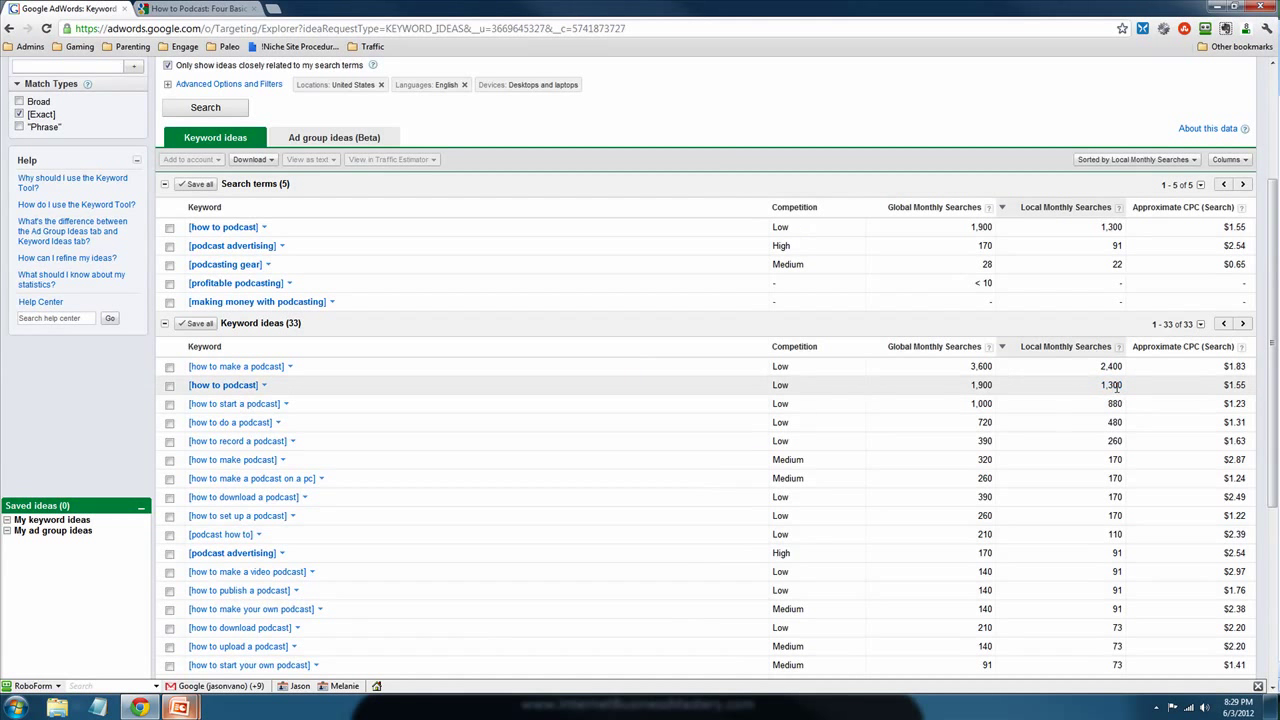
{"action": "left_click_drag", "start_coordinate": [1103, 385], "coordinate": [1122, 385]}
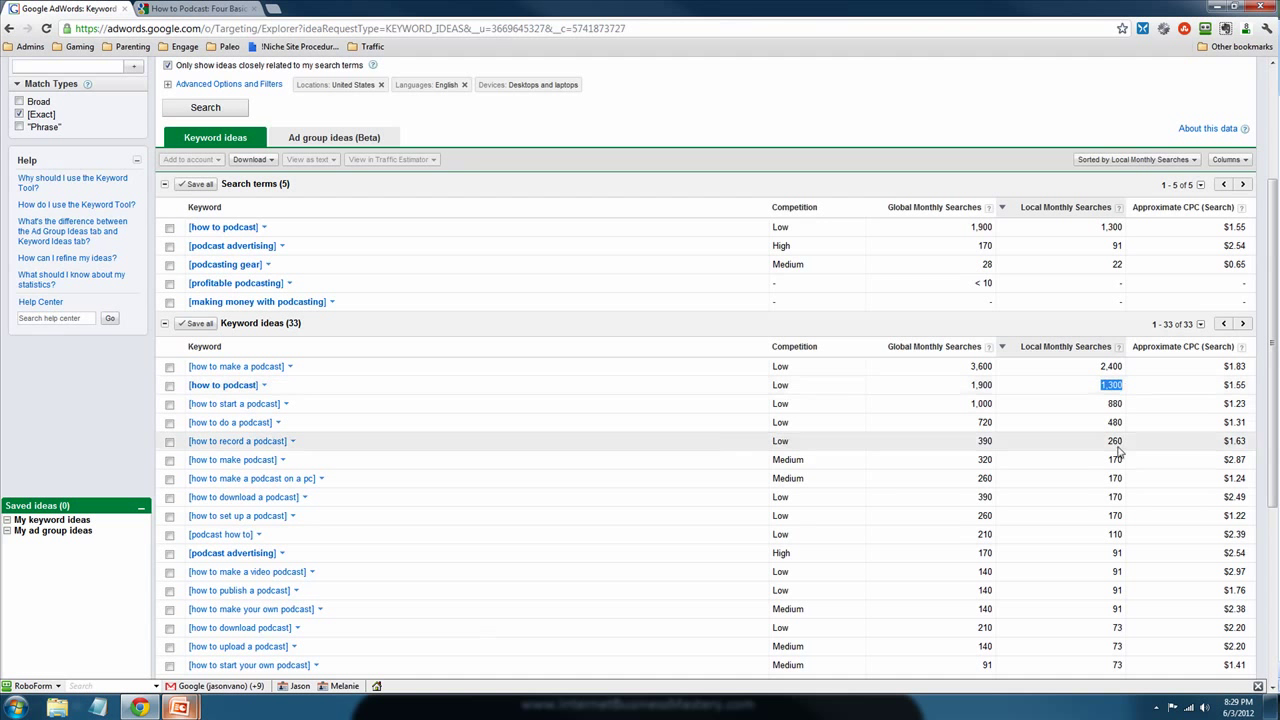
{"action": "scroll", "coordinate": [1112, 400], "scroll_direction": "down", "scroll_amount": 3}
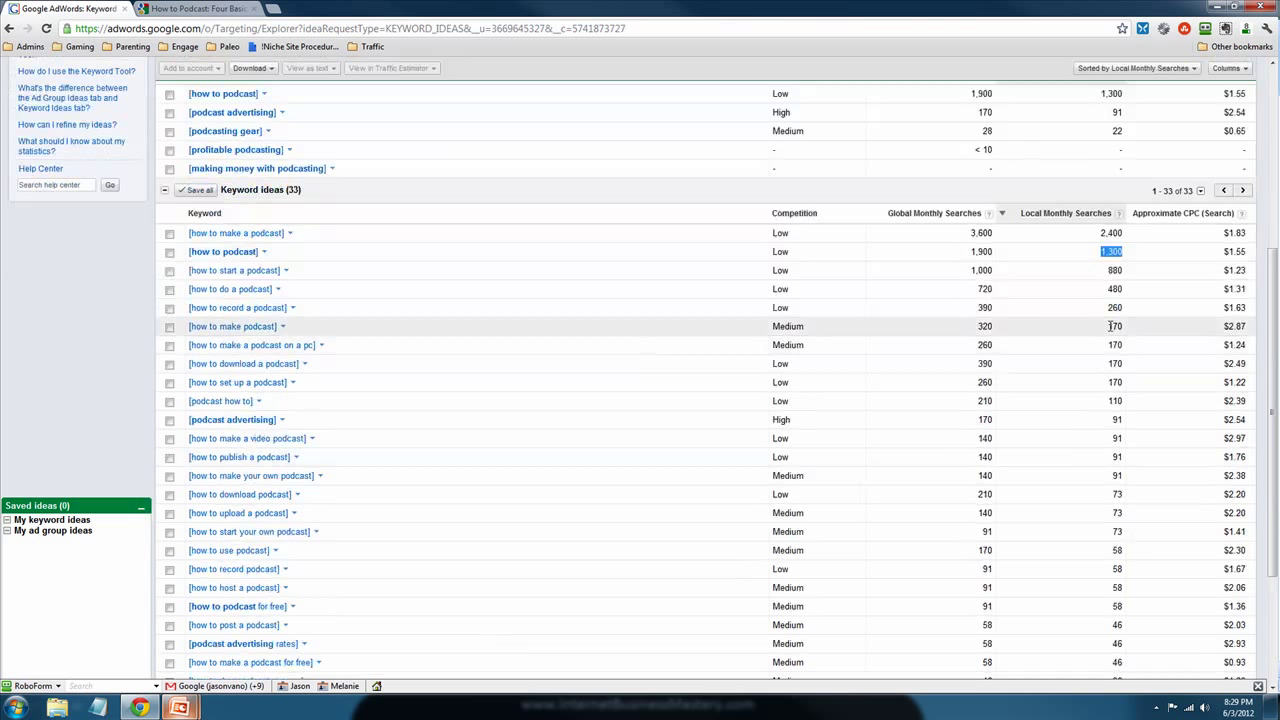
{"action": "left_click_drag", "start_coordinate": [1114, 325], "coordinate": [1134, 334]}
{"action": "left_click_drag", "start_coordinate": [1109, 513], "coordinate": [1117, 510]}
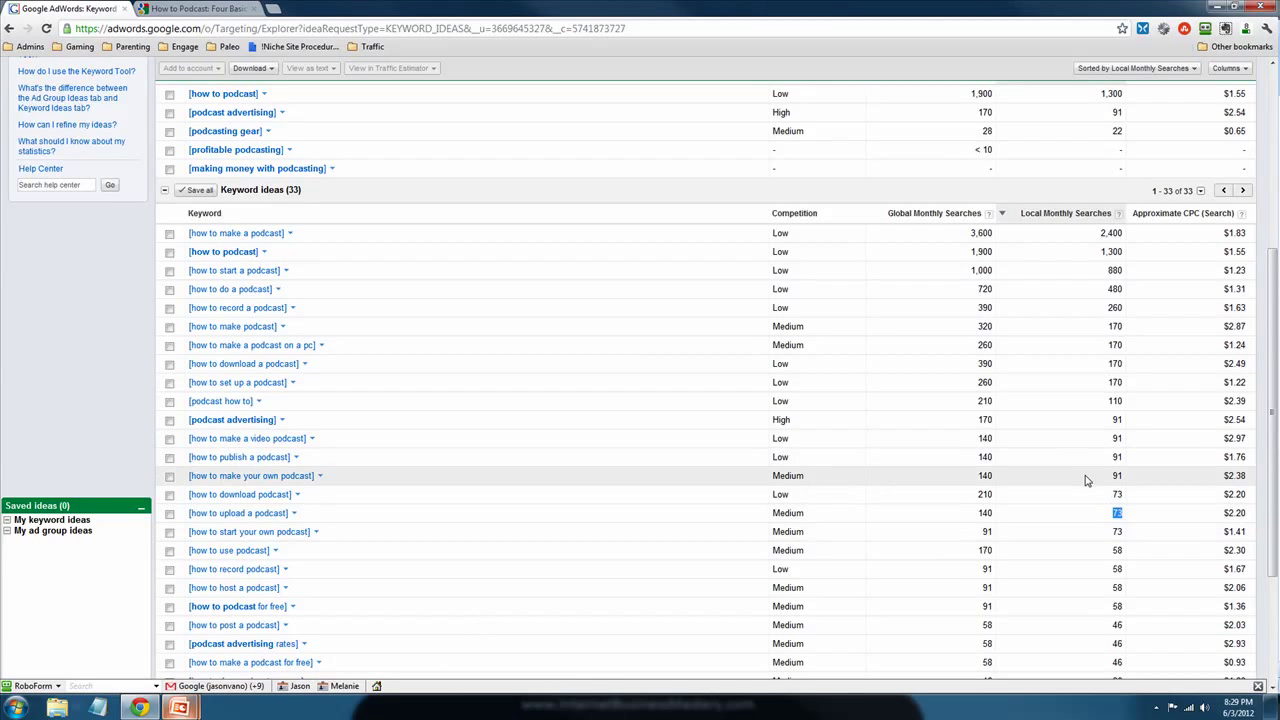
{"action": "scroll", "coordinate": [836, 486], "scroll_direction": "up", "scroll_amount": 3}
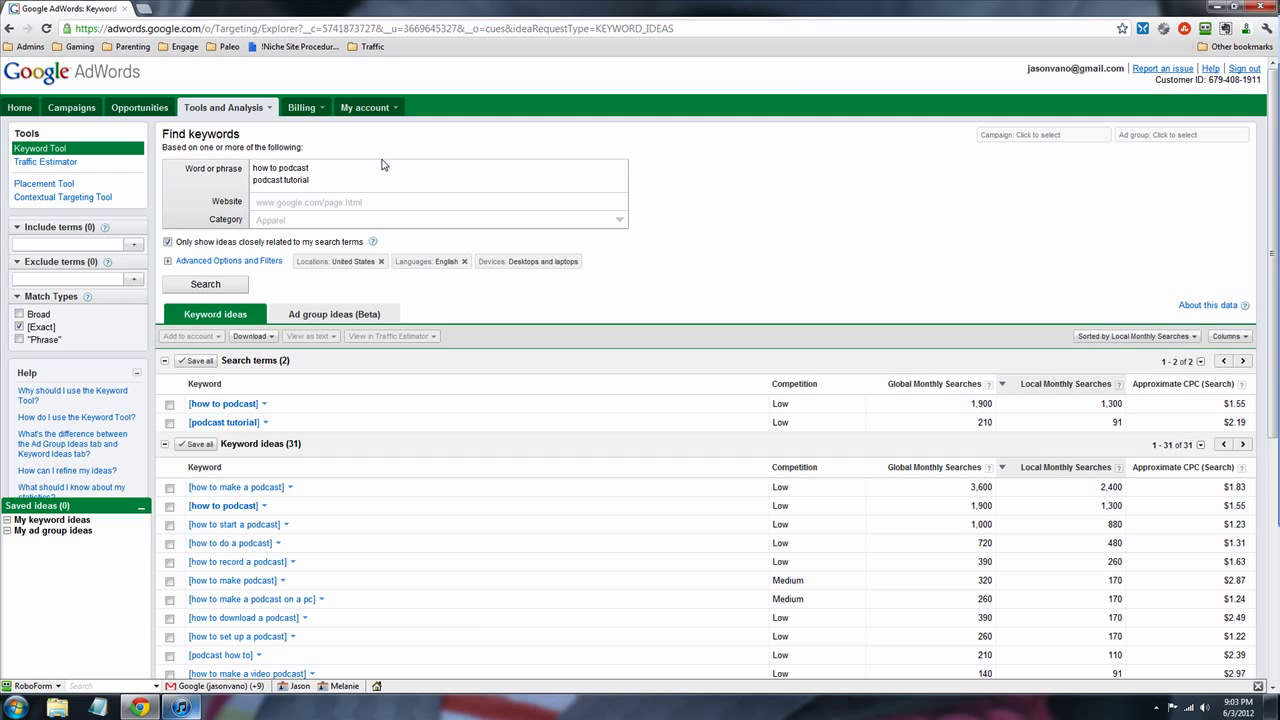
{"action": "scroll", "coordinate": [802, 392], "scroll_direction": "down", "scroll_amount": 1}
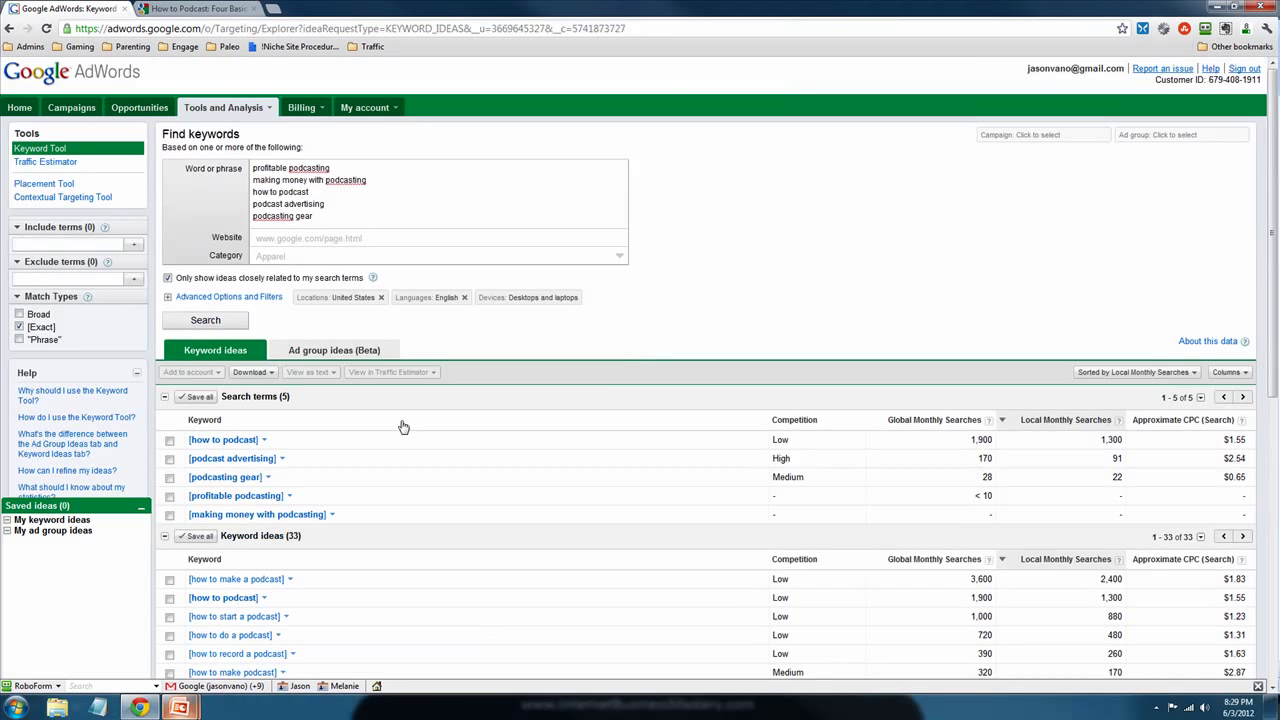
Select all five search terms in the Word or phrase box and review the exact-match results.
{"action": "left_click_drag", "start_coordinate": [342, 218], "coordinate": [268, 165]}
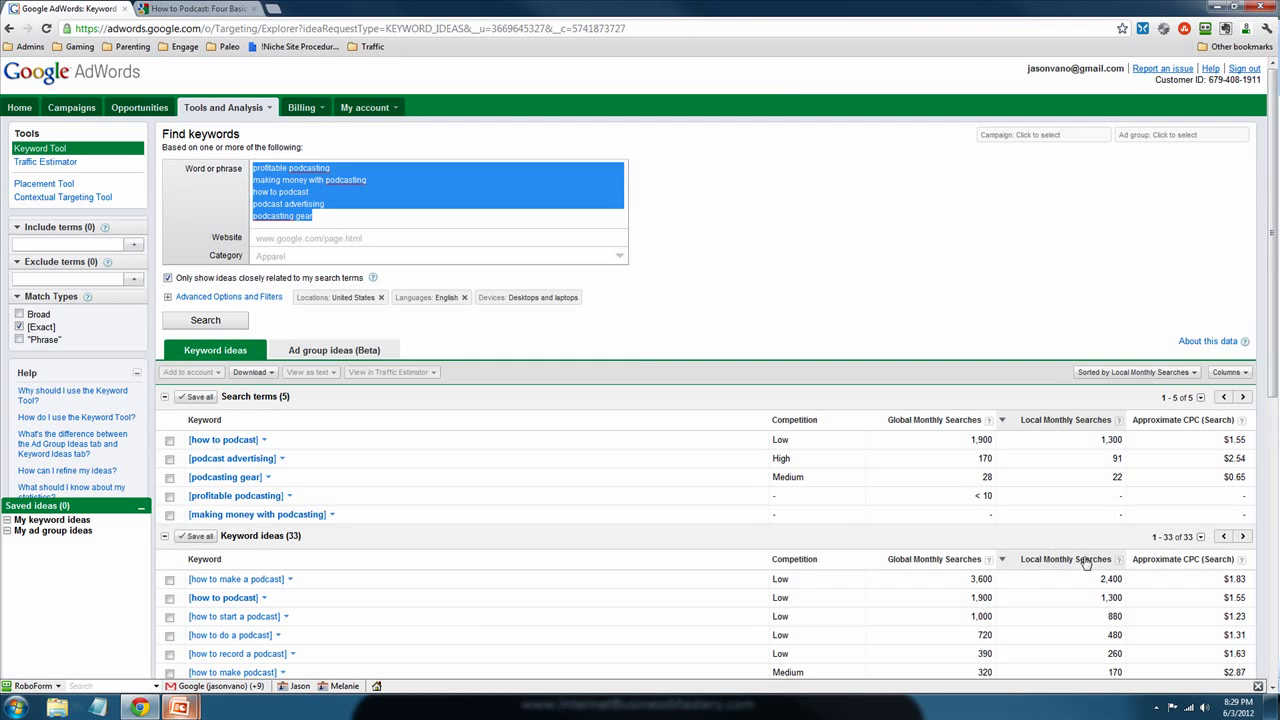
{"action": "scroll", "coordinate": [926, 528], "scroll_direction": "down", "scroll_amount": 3}
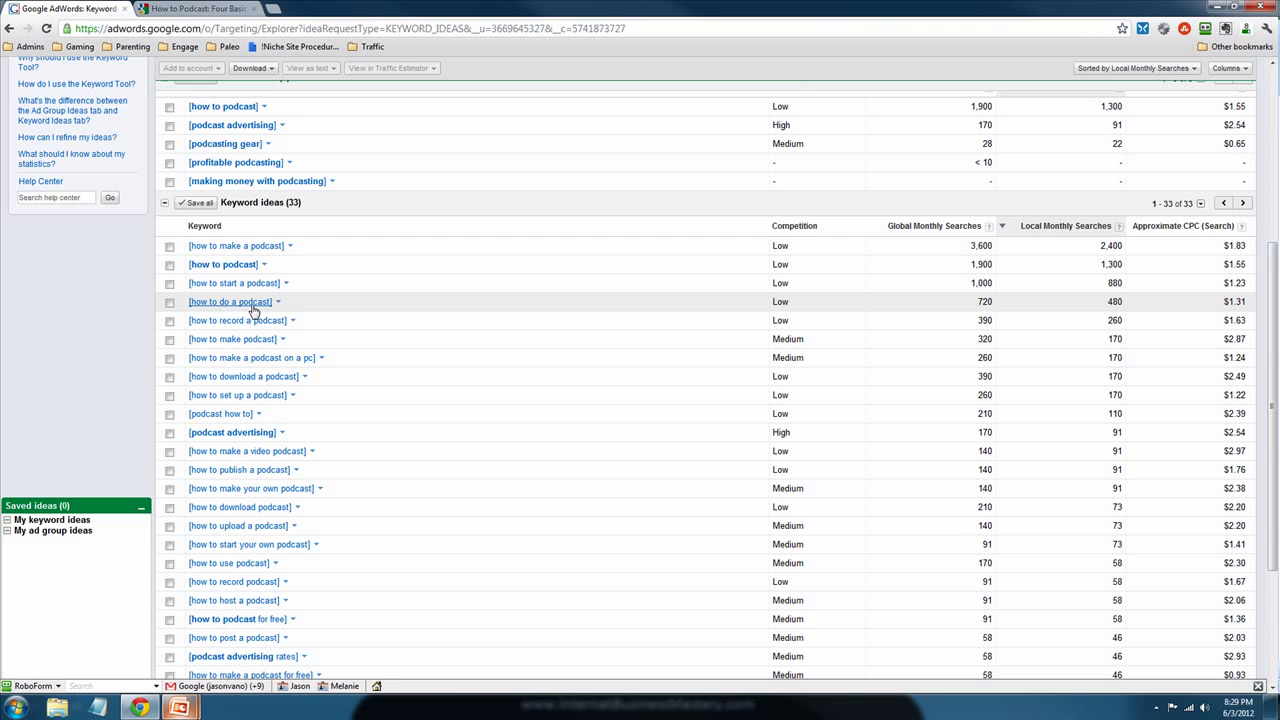
{"action": "scroll", "coordinate": [253, 311], "scroll_direction": "down", "scroll_amount": 2}
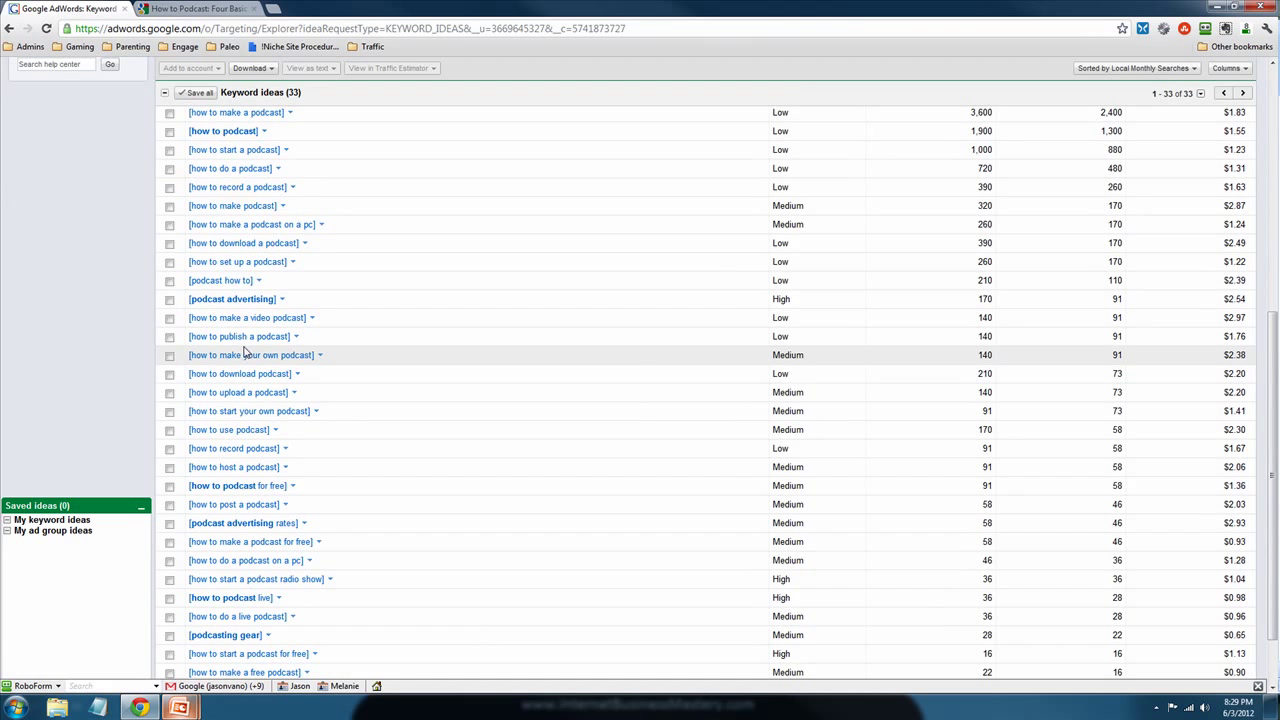
{"action": "scroll", "coordinate": [245, 352], "scroll_direction": "up", "scroll_amount": 6}
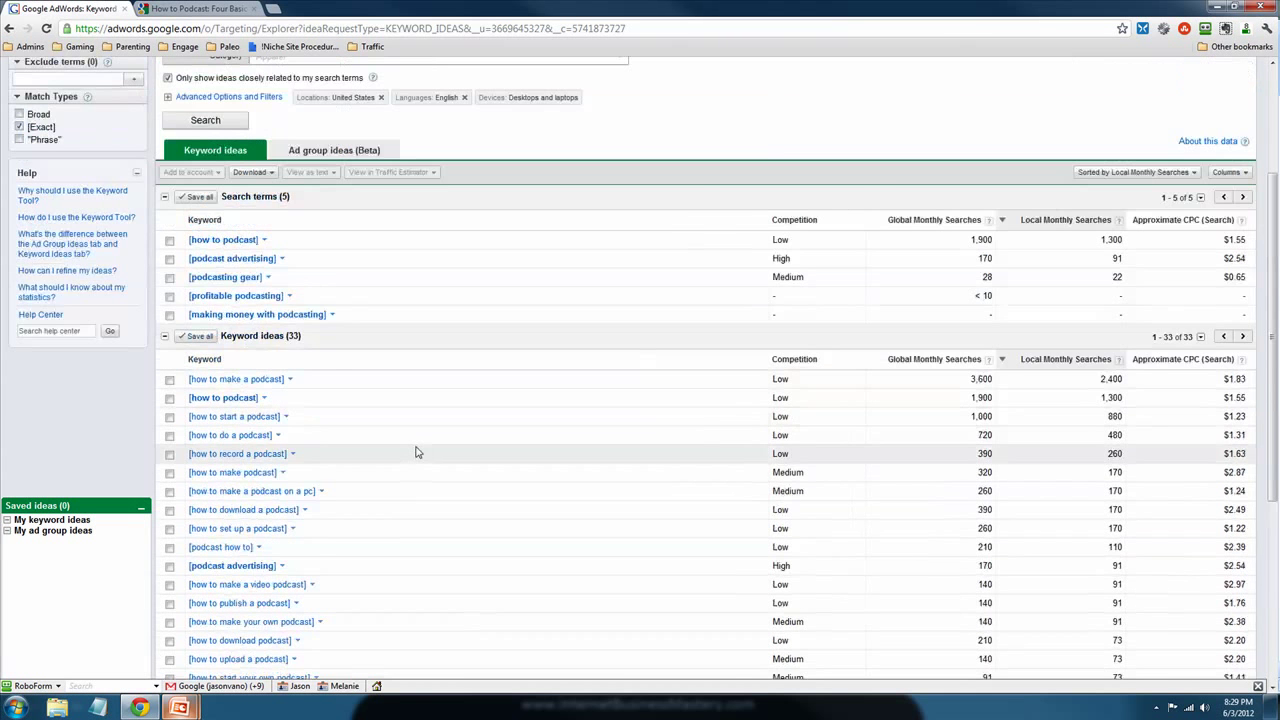
{"action": "scroll", "coordinate": [409, 451], "scroll_direction": "up", "scroll_amount": 1}
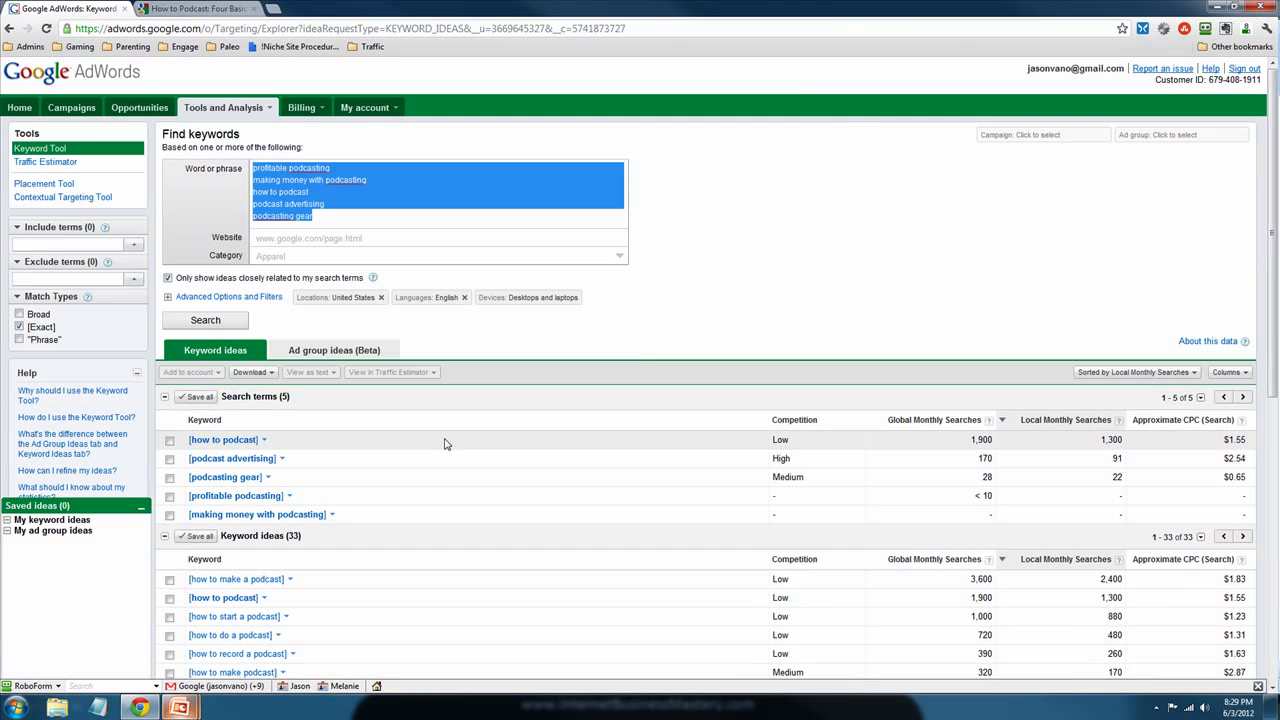